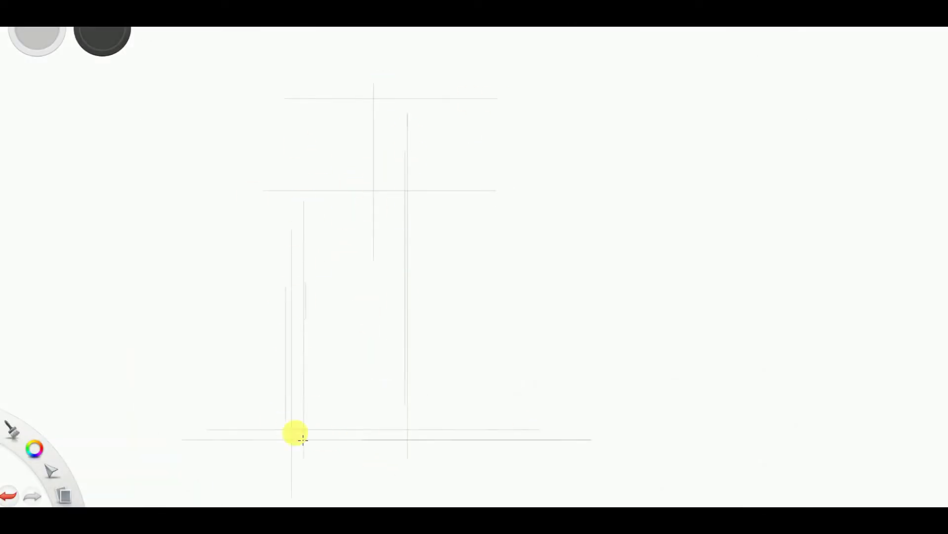
With Symmetry on, draw the mirrored bottle sides, bottom line and curved shoulder.
drag(447, 257, 406, 257)
mouse_move(374, 89)
mouse_down()
mouse_move(374, 197)
mouse_move(405, 190)
mouse_up()
mouse_move(303, 460)
mouse_down()
mouse_move(304, 221)
mouse_move(406, 449)
mouse_up()
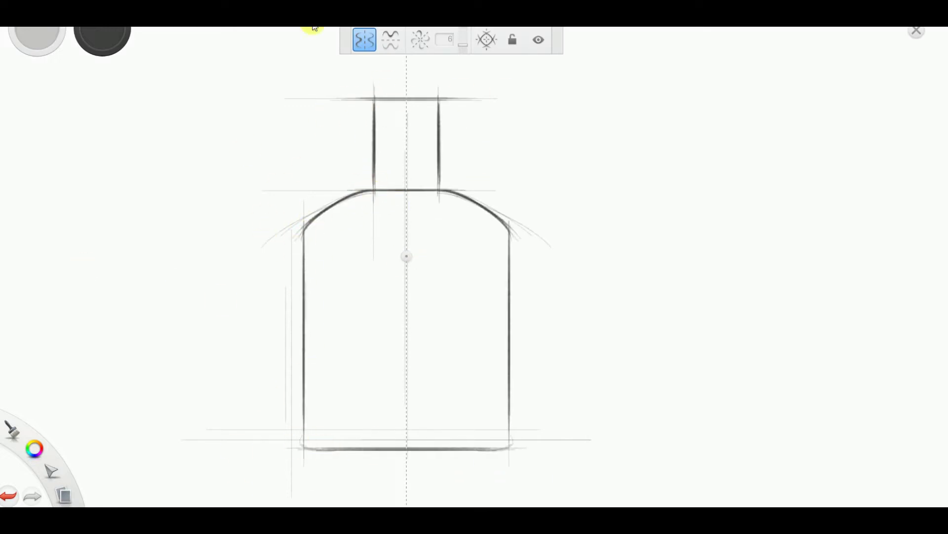
drag(328, 227, 475, 223)
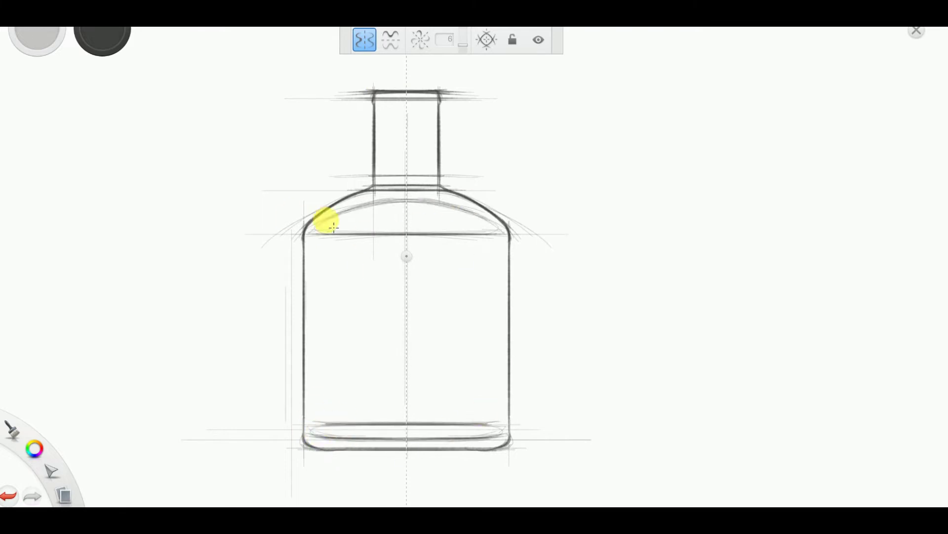
Darken the sides and left shoulder, then shrink the sketch toward the upper left.
drag(303, 232, 308, 433)
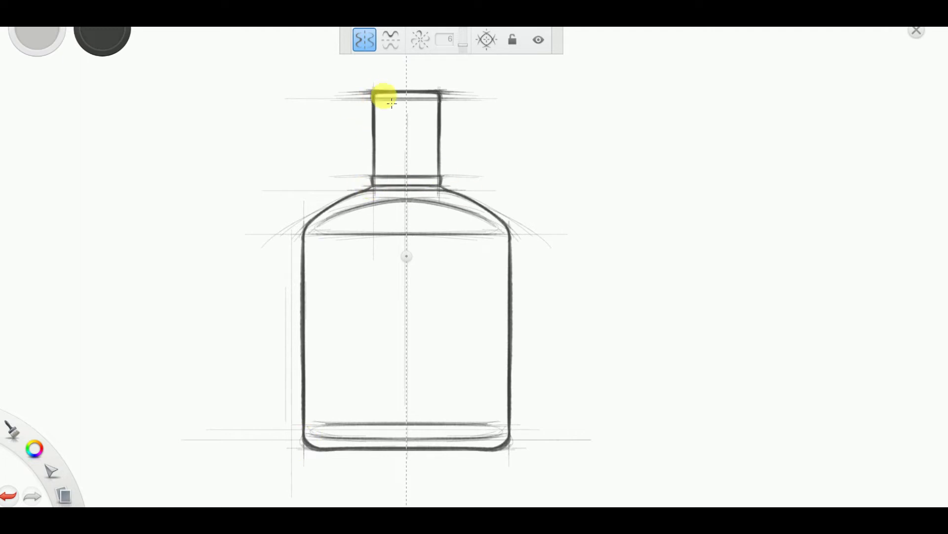
drag(331, 200, 374, 207)
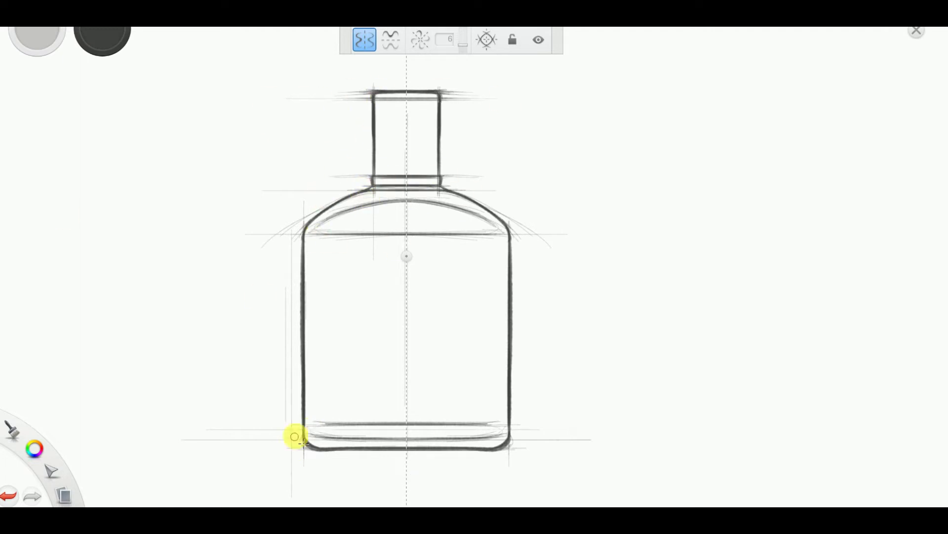
key(ctrl+a)
drag(408, 378, 222, 248)
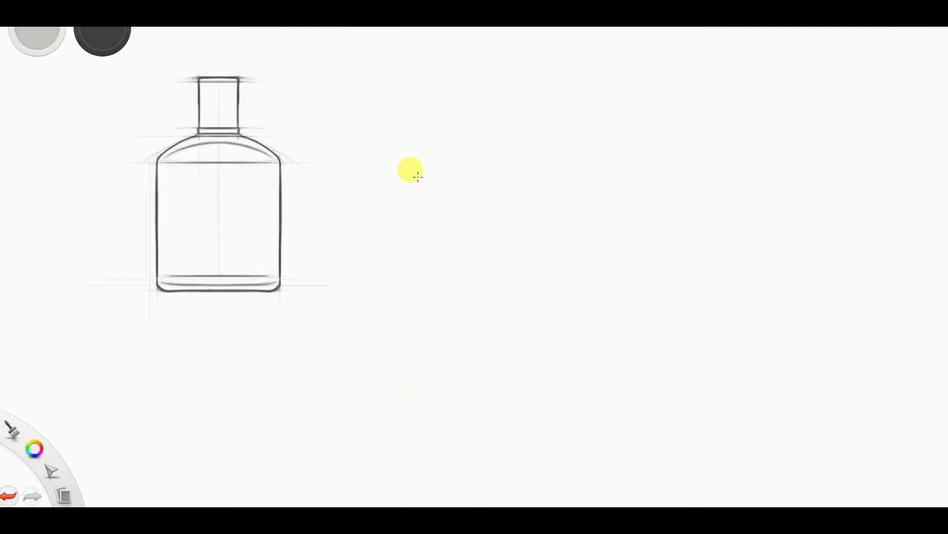
Sketch a perspective box on the right, scale it to 70%, and rough in the bottle's side.
mouse_move(528, 420)
mouse_down()
mouse_move(515, 131)
mouse_move(600, 372)
mouse_up()
drag(503, 128, 375, 106)
key(ctrl+a)
mouse_move(657, 284)
mouse_down()
mouse_move(569, 277)
mouse_move(522, 188)
mouse_up()
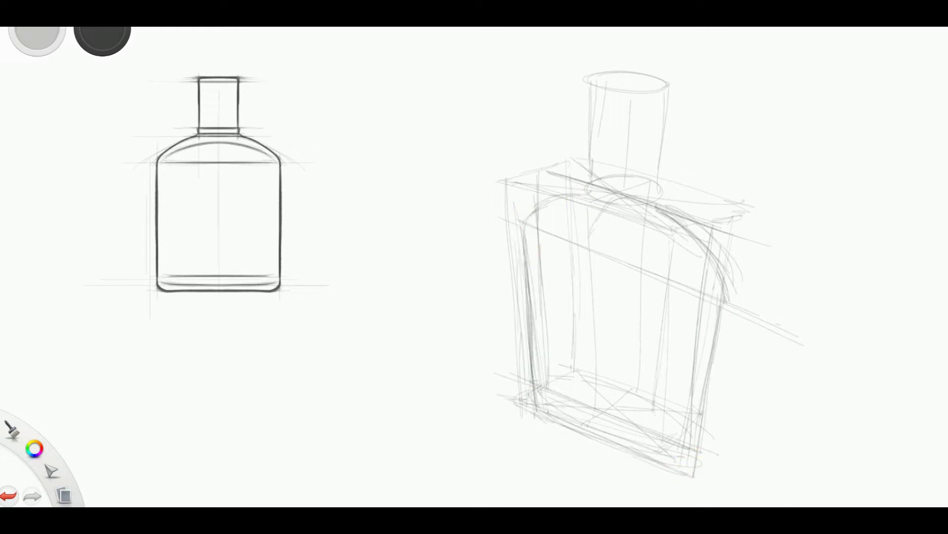
drag(591, 304, 598, 372)
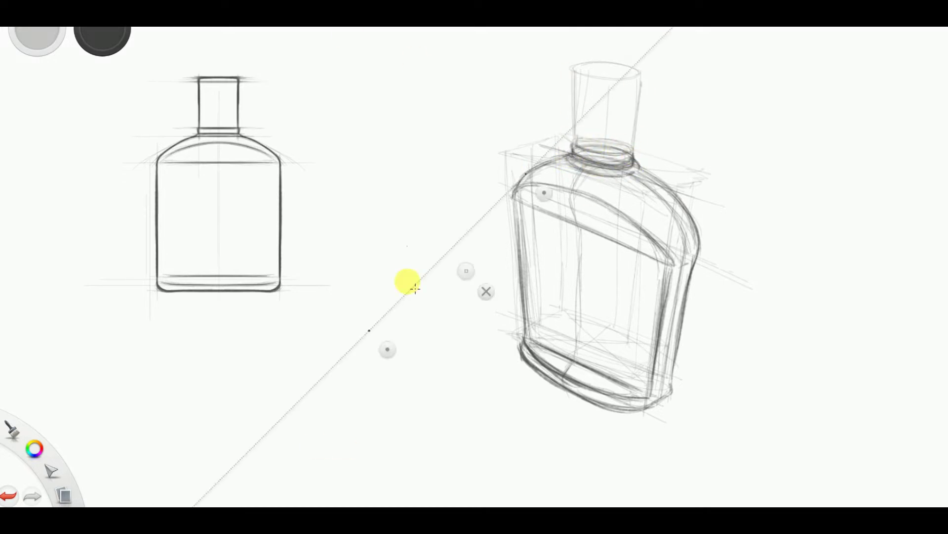
drag(504, 381, 512, 199)
Ink dark straight bottle edges and the neck outline with the Ruler, then erase heavy body lines.
drag(498, 398, 690, 330)
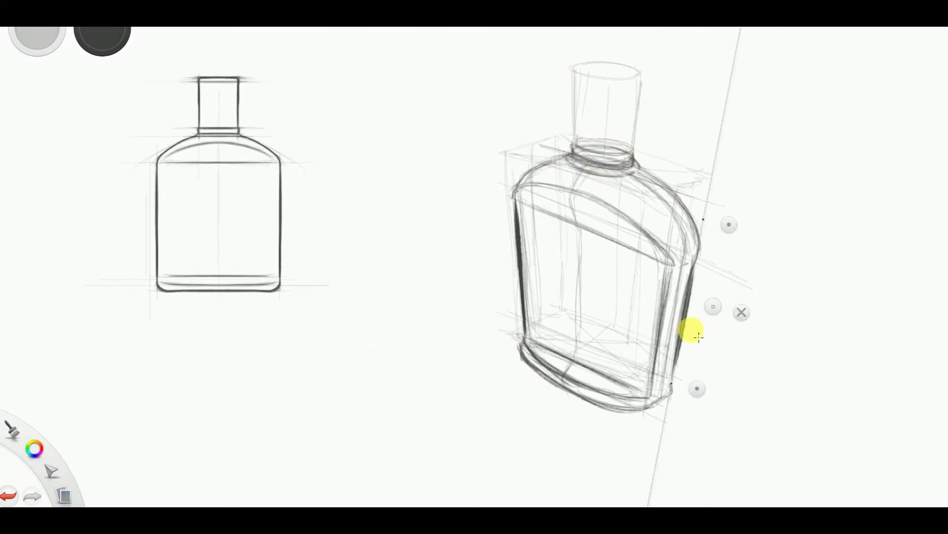
click(741, 312)
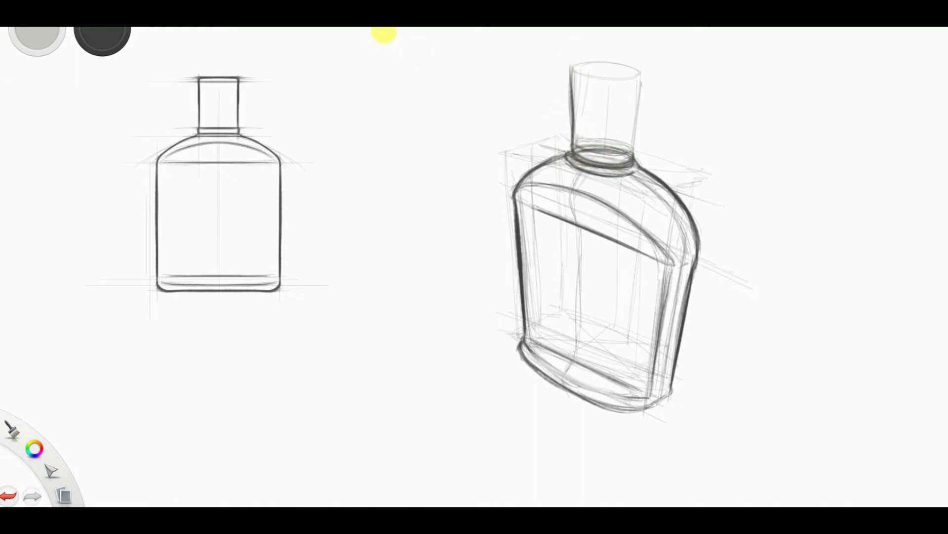
key(r)
drag(646, 388, 549, 196)
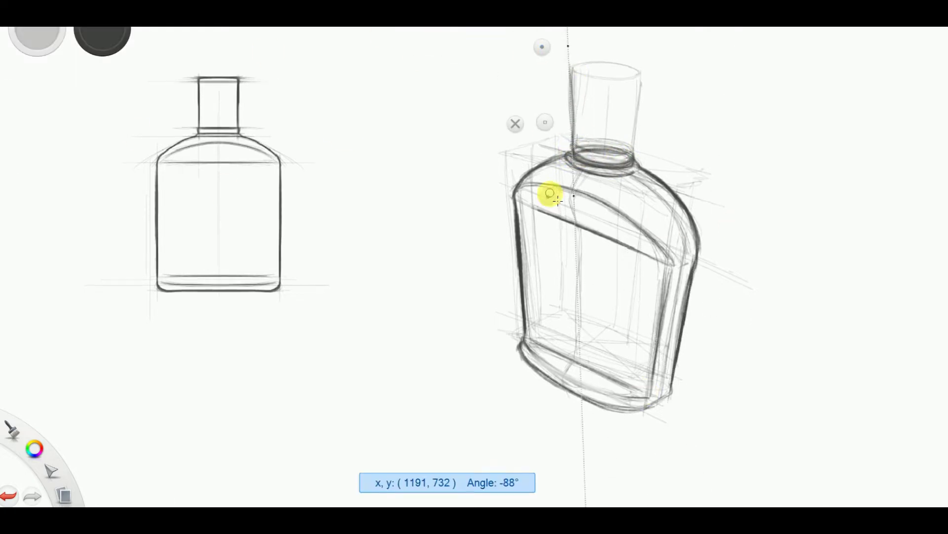
mouse_move(579, 106)
mouse_down()
mouse_move(542, 57)
mouse_move(640, 78)
mouse_move(634, 158)
mouse_up()
key(r)
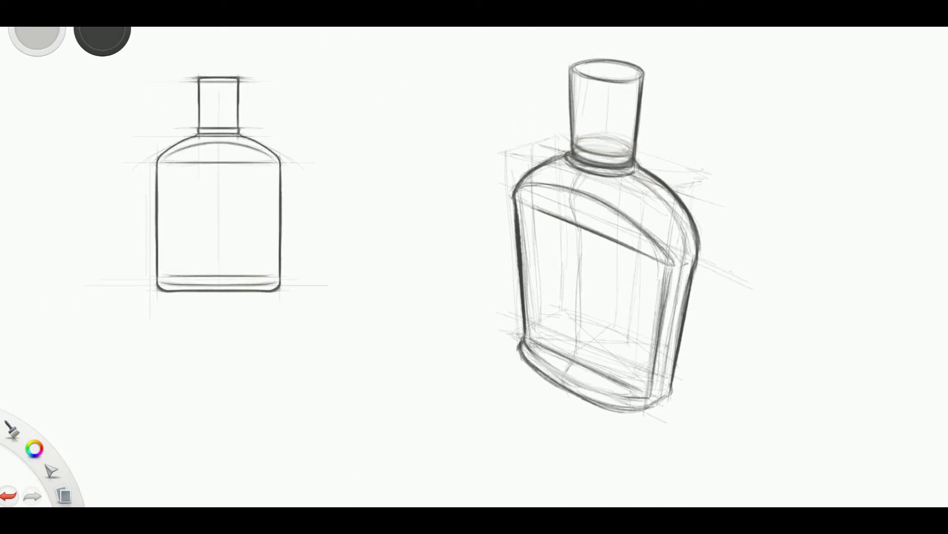
mouse_move(540, 152)
mouse_down()
mouse_move(642, 127)
mouse_move(561, 88)
mouse_move(571, 75)
mouse_up()
Align the Ruler with the bottle's left and right edges, then fit a French curve across it.
key(r)
mouse_move(561, 377)
mouse_down()
mouse_move(662, 59)
mouse_move(519, 216)
mouse_move(482, 90)
mouse_up()
drag(673, 398, 673, 387)
key(f)
mouse_move(456, 261)
mouse_down()
mouse_move(656, 180)
mouse_move(576, 296)
mouse_move(618, 364)
mouse_move(681, 289)
mouse_up()
key(f)
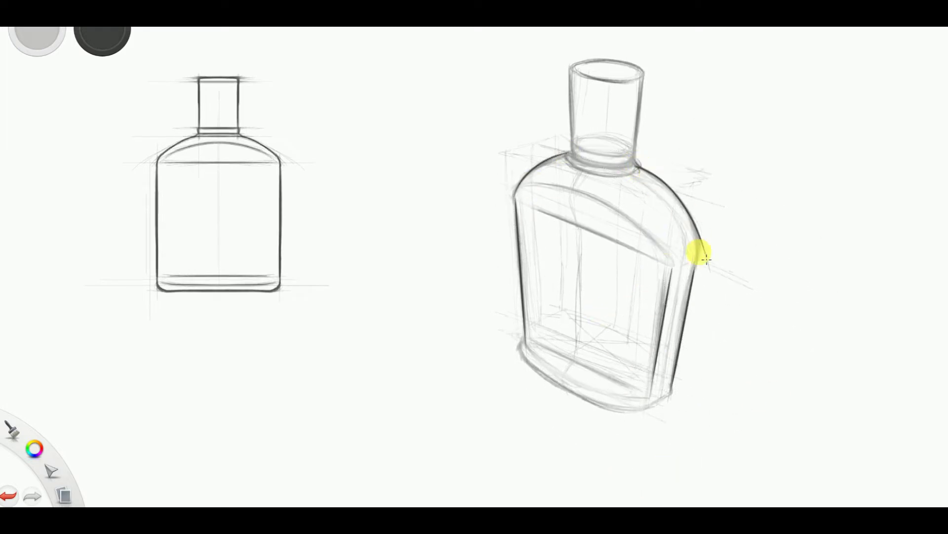
Fit an Ellipse guide to the base, trace the bottom ellipse and reshape the guide to 51°.
key(r)
key(e)
drag(444, 254, 572, 272)
mouse_move(390, 269)
mouse_down()
mouse_move(404, 197)
mouse_move(445, 205)
mouse_up()
mouse_move(618, 178)
mouse_down()
mouse_move(650, 259)
mouse_move(648, 225)
mouse_up()
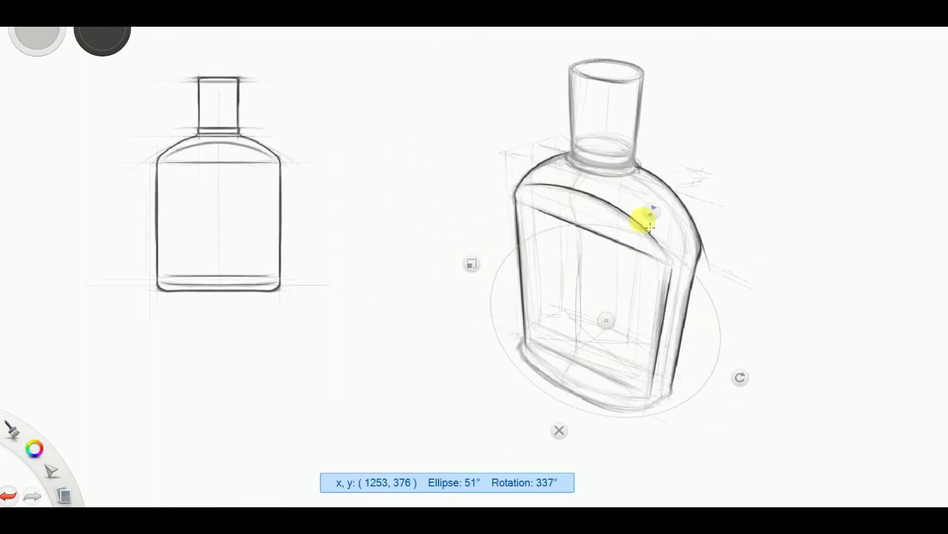
drag(572, 388, 588, 417)
mouse_move(614, 316)
mouse_down()
mouse_move(567, 360)
mouse_move(530, 355)
mouse_up()
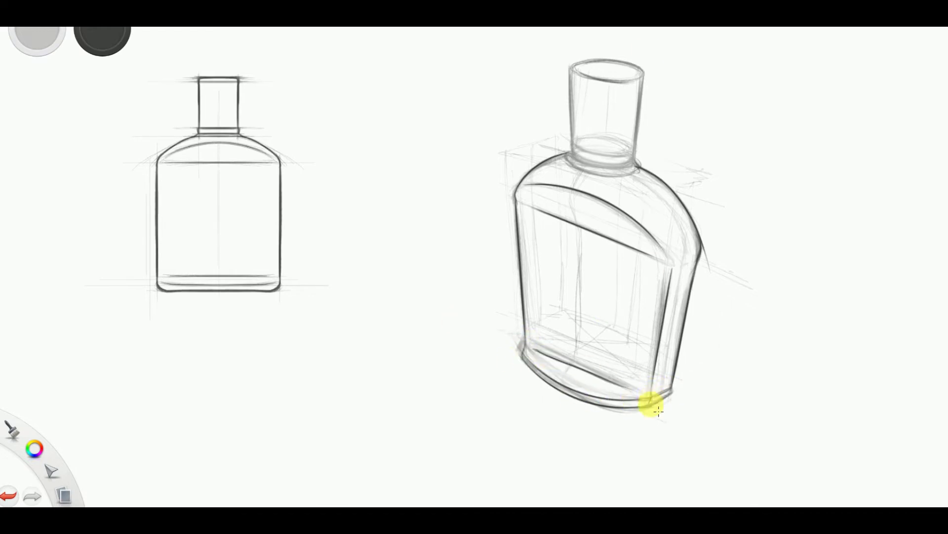
scroll(601, 417, up, 5)
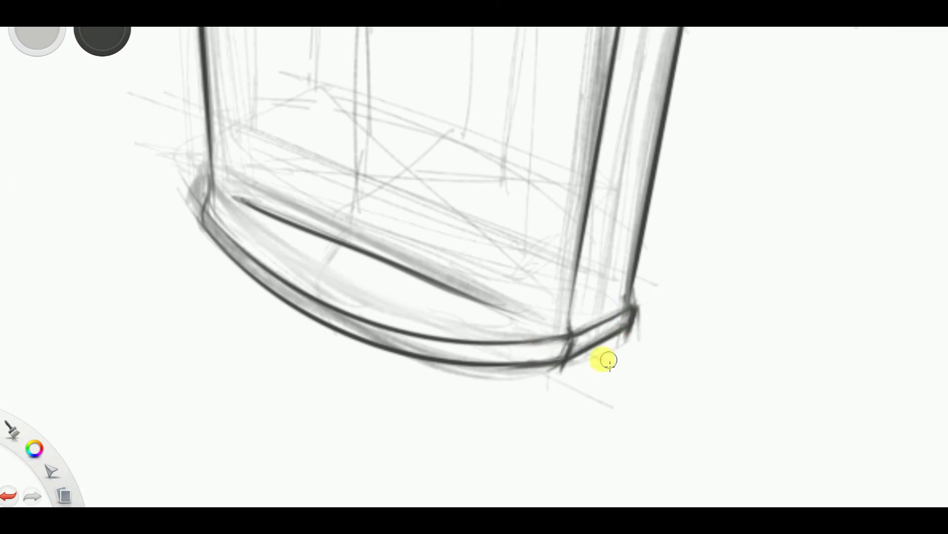
Draw the inner base curve and a dark lower stroke using an ellipse guide at 339°.
mouse_move(238, 219)
mouse_down()
mouse_move(201, 189)
mouse_move(232, 239)
mouse_move(360, 309)
mouse_move(544, 366)
mouse_up()
key(e)
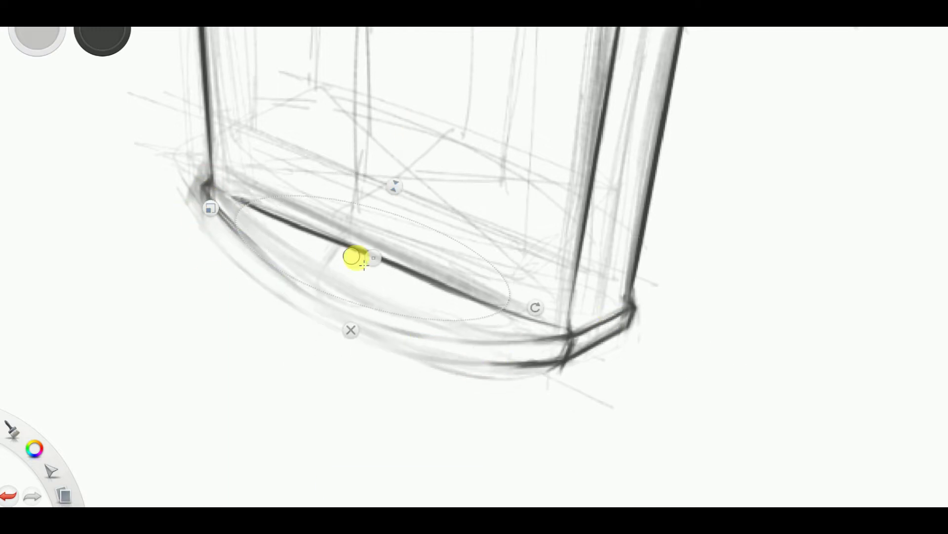
mouse_move(610, 318)
mouse_down()
mouse_move(627, 321)
mouse_move(470, 334)
mouse_up()
drag(608, 345, 626, 362)
Refit the ellipse guide to 333° and trace a darker outer base curve, then lasso the bottle.
mouse_move(145, 122)
mouse_down()
mouse_move(163, 126)
mouse_move(122, 115)
mouse_up()
drag(384, 207, 362, 214)
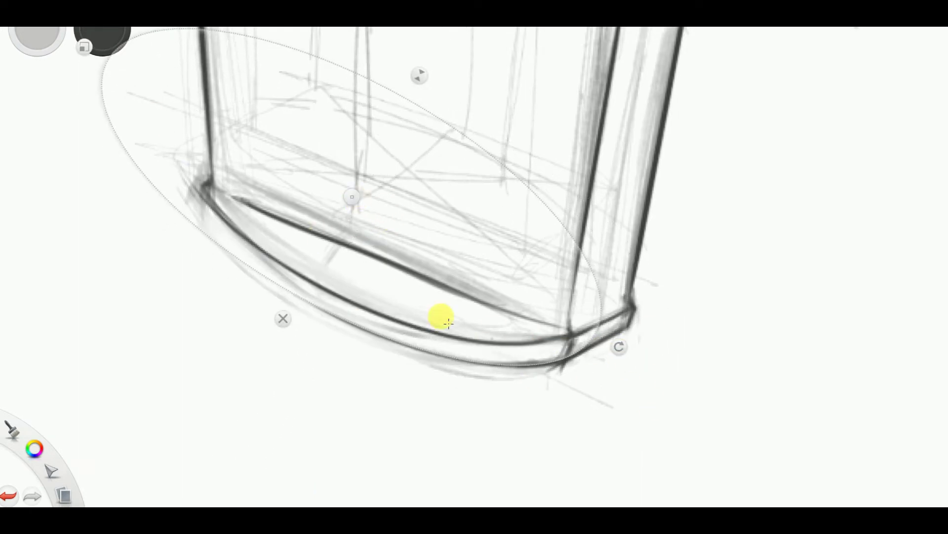
drag(618, 346, 606, 360)
drag(263, 258, 286, 282)
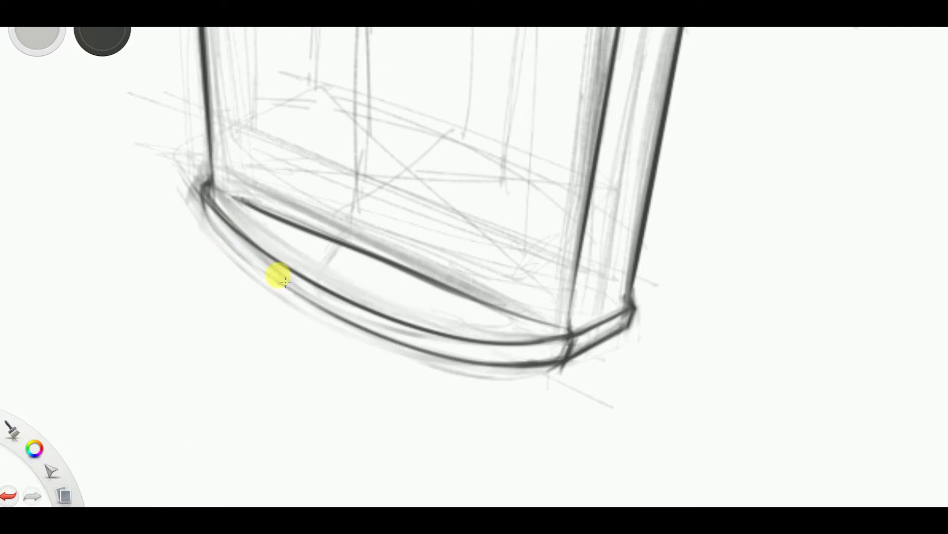
scroll(388, 102, down, 5)
drag(555, 451, 667, 233)
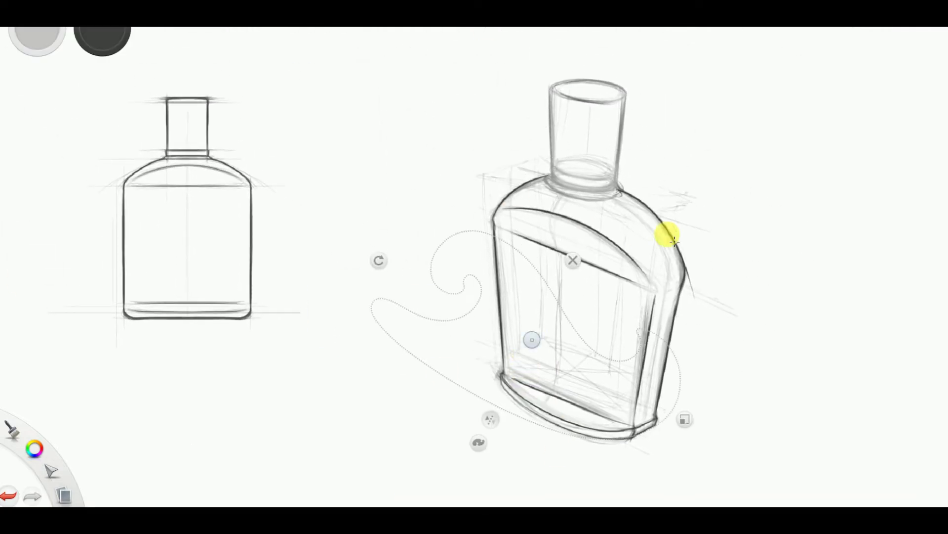
Fit an ellipse guide flattened to 19° on the neck and draw the neck's top ellipse.
click(504, 387)
key(r)
drag(667, 242, 720, 307)
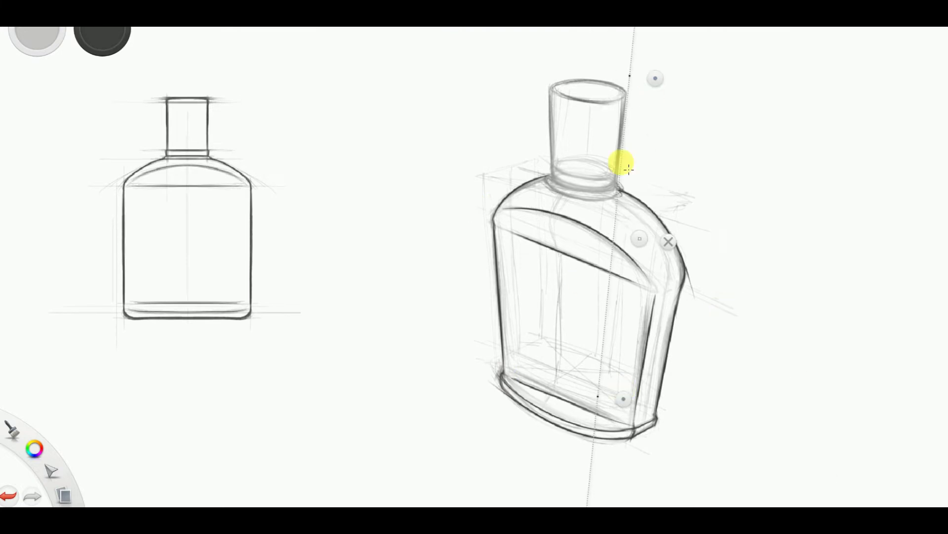
drag(629, 142, 541, 170)
key(e)
mouse_move(250, 135)
mouse_down()
mouse_move(652, 245)
mouse_move(606, 193)
mouse_up()
drag(519, 154, 527, 183)
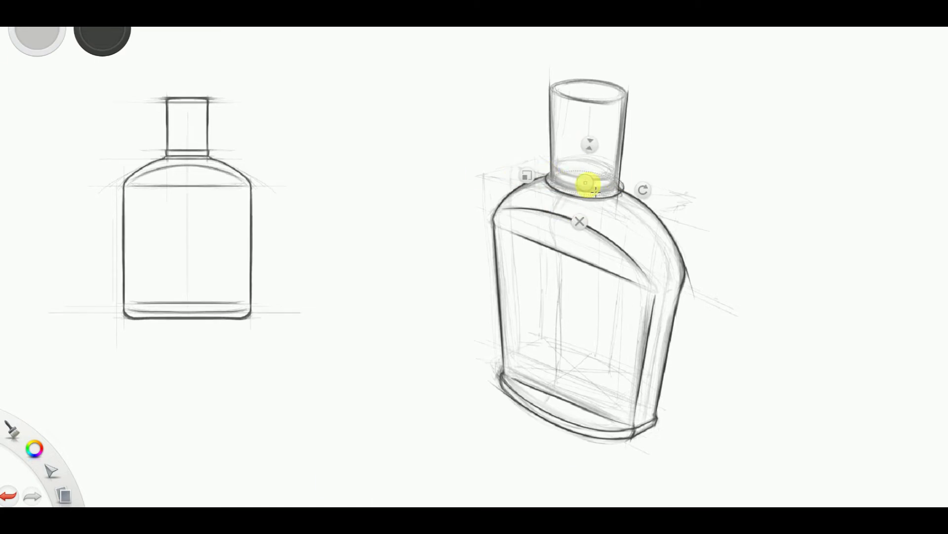
drag(589, 186, 596, 148)
mouse_move(571, 195)
mouse_down()
mouse_move(547, 169)
mouse_move(593, 173)
mouse_move(590, 91)
mouse_up()
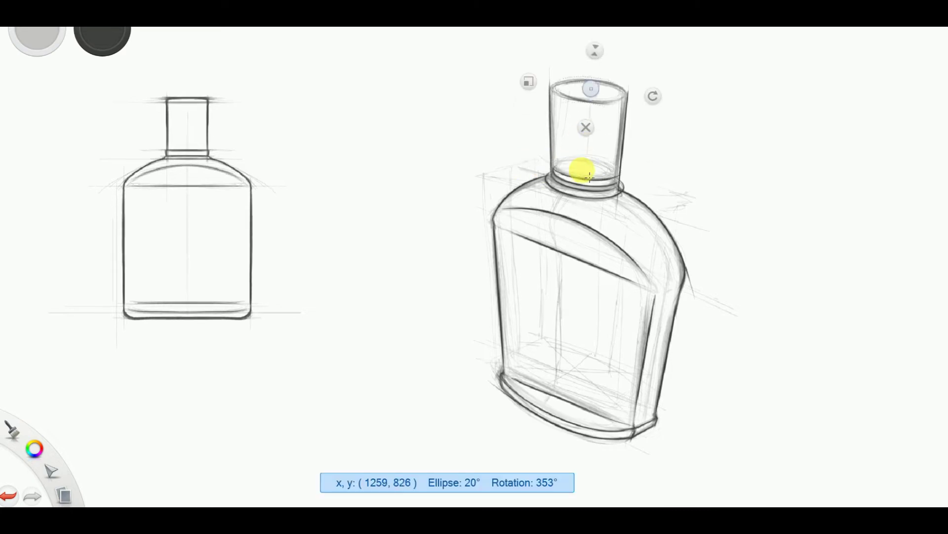
drag(673, 113, 628, 94)
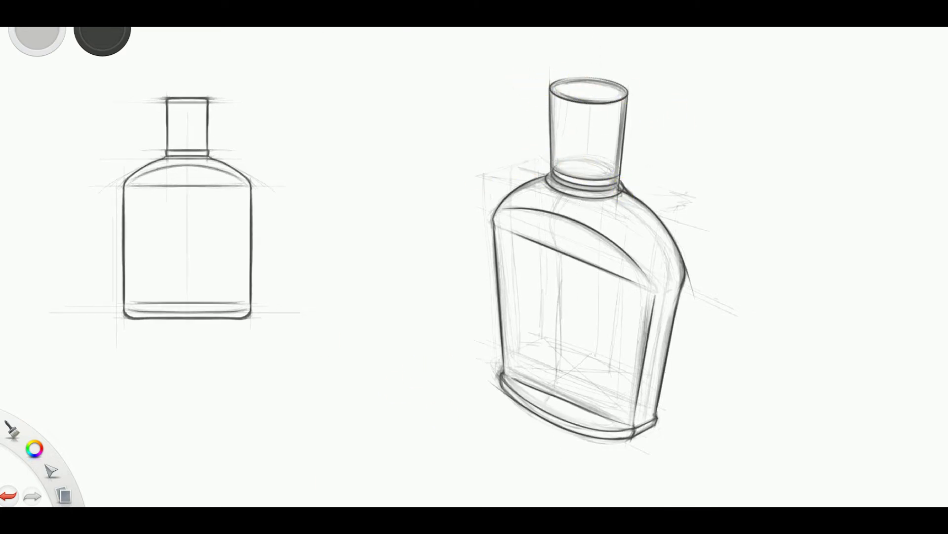
Enlarge the front-view sketch and rearrange both bottle sketches side by side.
drag(201, 180, 250, 218)
drag(556, 271, 607, 324)
click(881, 138)
mouse_move(163, 227)
mouse_down()
mouse_move(220, 279)
mouse_move(195, 399)
mouse_move(250, 121)
mouse_move(217, 210)
mouse_move(233, 206)
mouse_move(207, 310)
mouse_move(152, 198)
mouse_move(190, 176)
mouse_move(179, 449)
mouse_move(133, 423)
mouse_move(183, 367)
mouse_move(329, 127)
mouse_move(319, 199)
mouse_up()
click(821, 35)
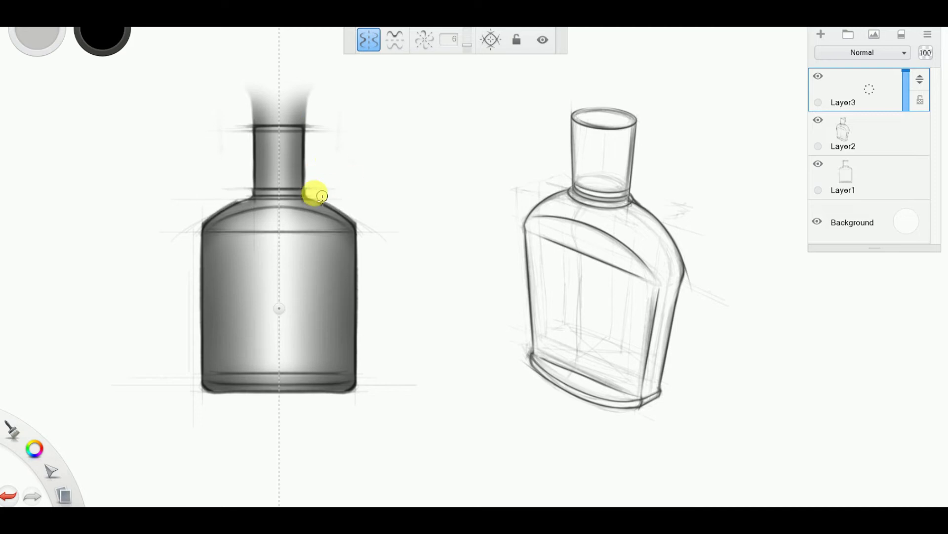
Erase shading above the neck and paint a grey shoulder band on a new layer.
drag(347, 121, 221, 113)
key(ctrl+shift+n)
click(34, 448)
click(64, 420)
mouse_move(154, 247)
mouse_down()
mouse_move(276, 212)
mouse_move(220, 224)
mouse_move(355, 211)
mouse_move(331, 205)
mouse_up()
Remove the base shadow and lighten the glow at the top of the neck.
drag(123, 386, 183, 381)
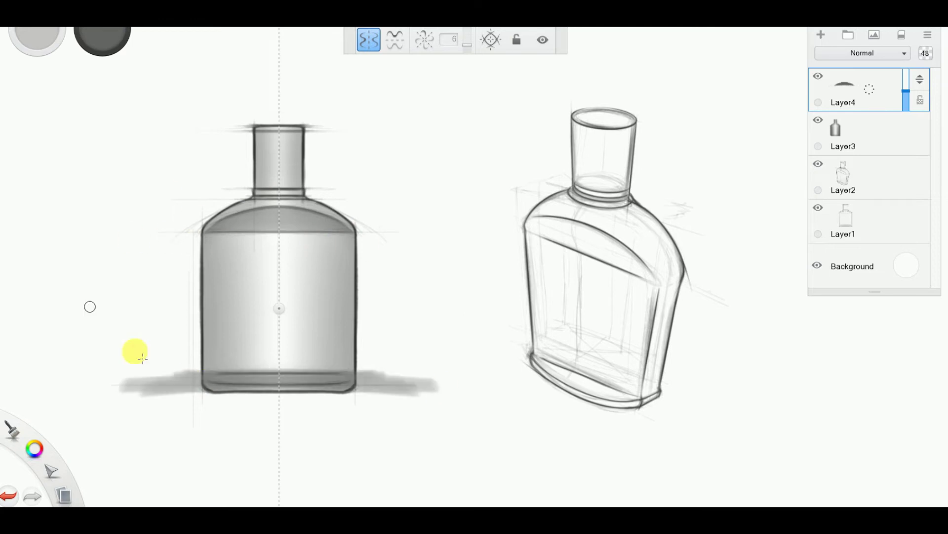
key(ctrl+z)
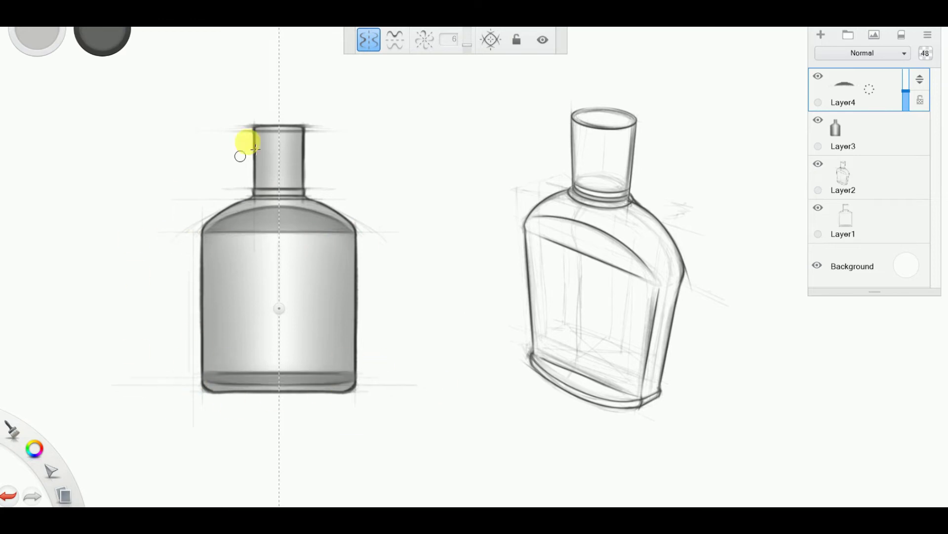
drag(134, 144, 243, 131)
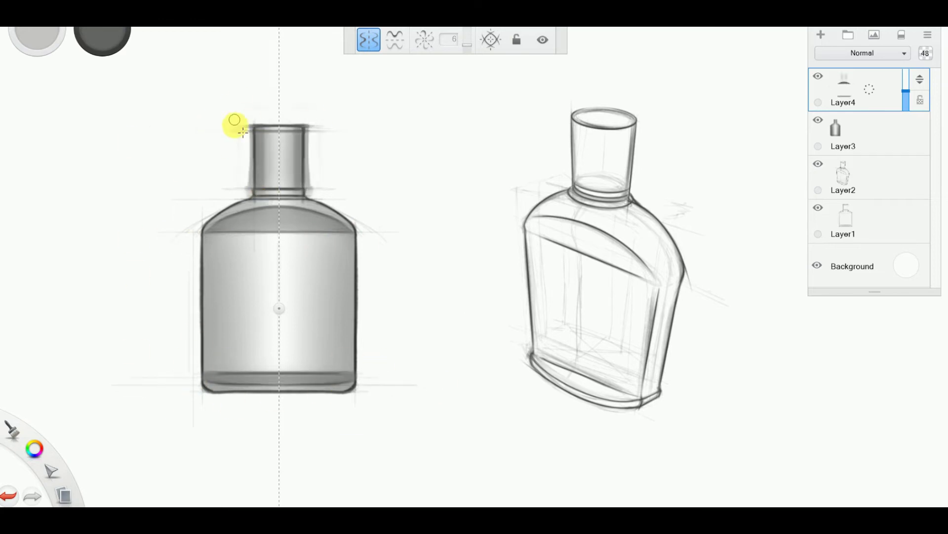
click(821, 34)
Paint blue onto the front bottle's neck, erase the overflow and adjust the layer opacity.
click(35, 448)
drag(262, 225, 265, 127)
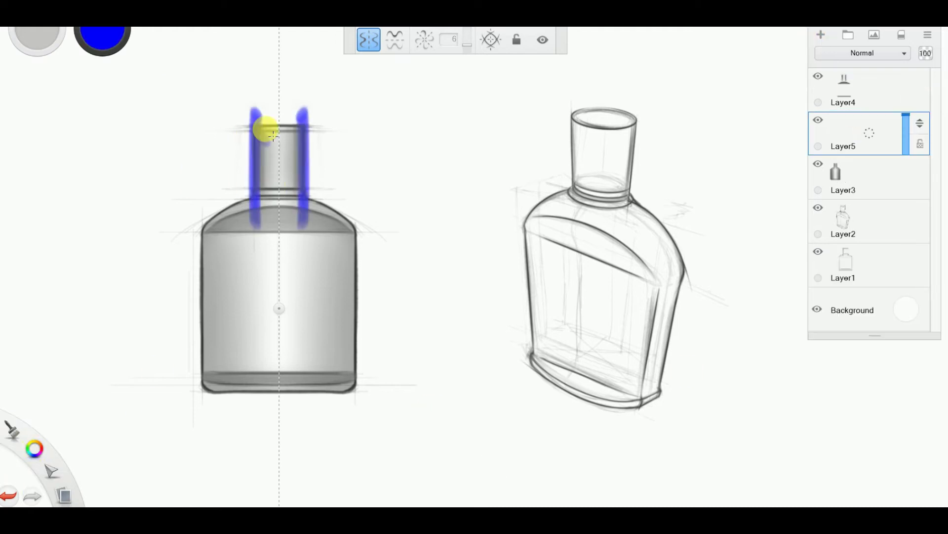
drag(218, 229, 223, 117)
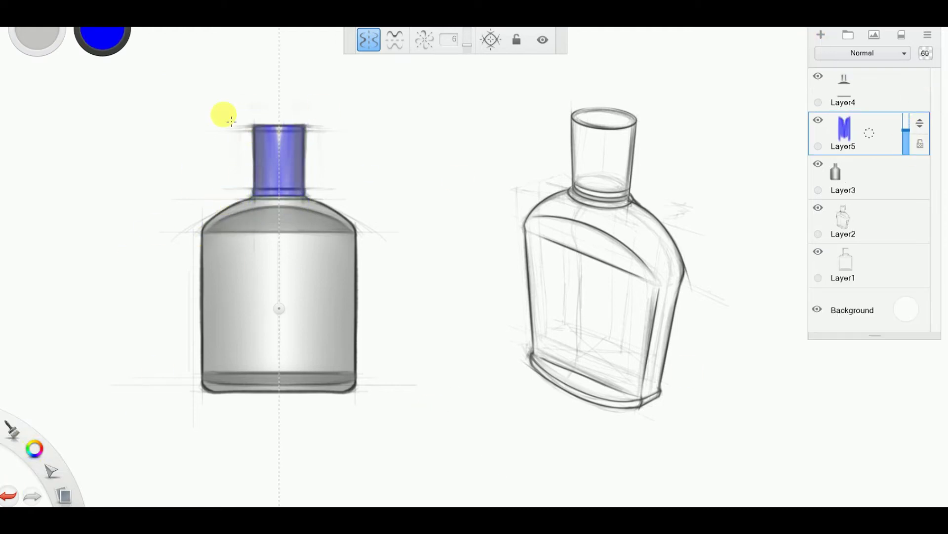
drag(286, 118, 269, 106)
drag(904, 120, 904, 116)
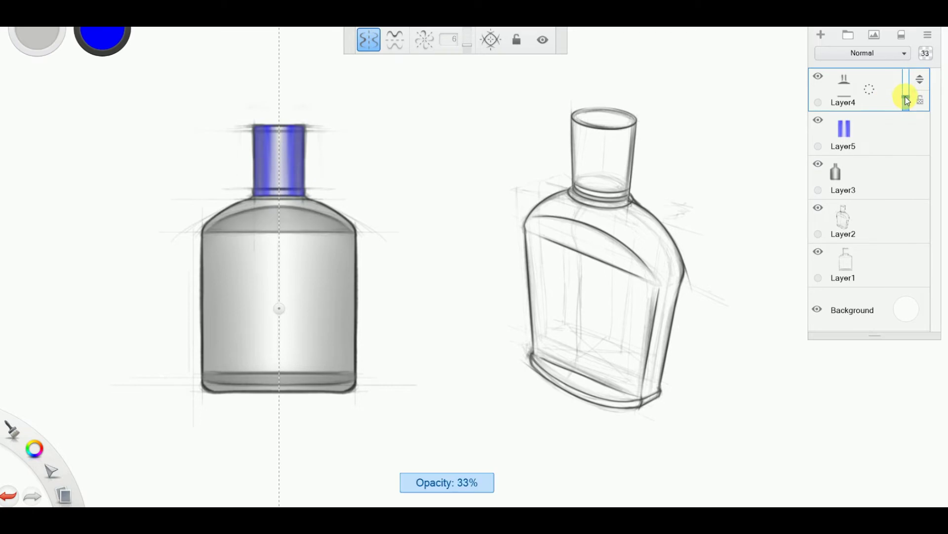
Paint green strokes over the bottle body on a new layer at 70% opacity.
click(904, 96)
click(34, 447)
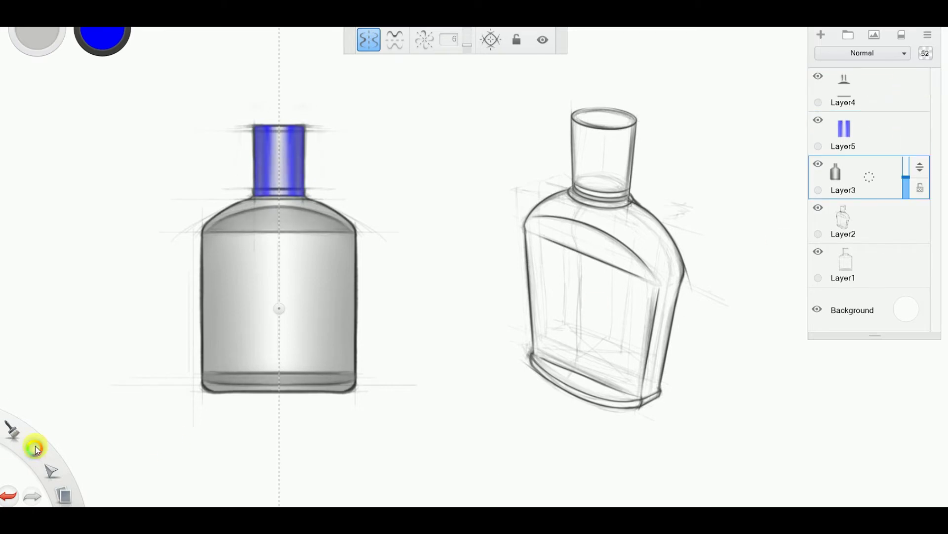
click(106, 500)
mouse_move(212, 390)
mouse_down()
mouse_move(205, 232)
mouse_move(247, 297)
mouse_up()
drag(905, 159, 903, 174)
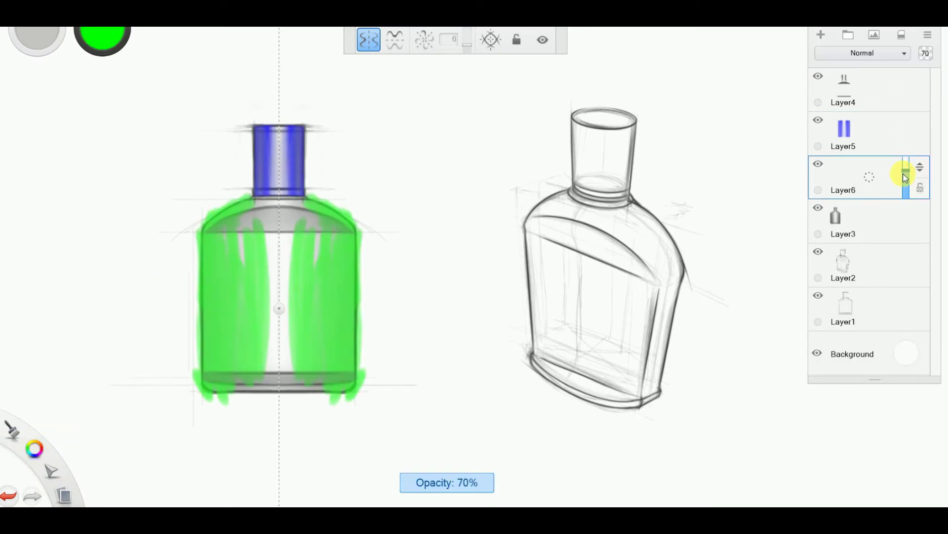
Paint a translucent blue perspective cap, erase its overspill, and shade the body grey.
drag(578, 89, 548, 257)
drag(642, 74, 607, 284)
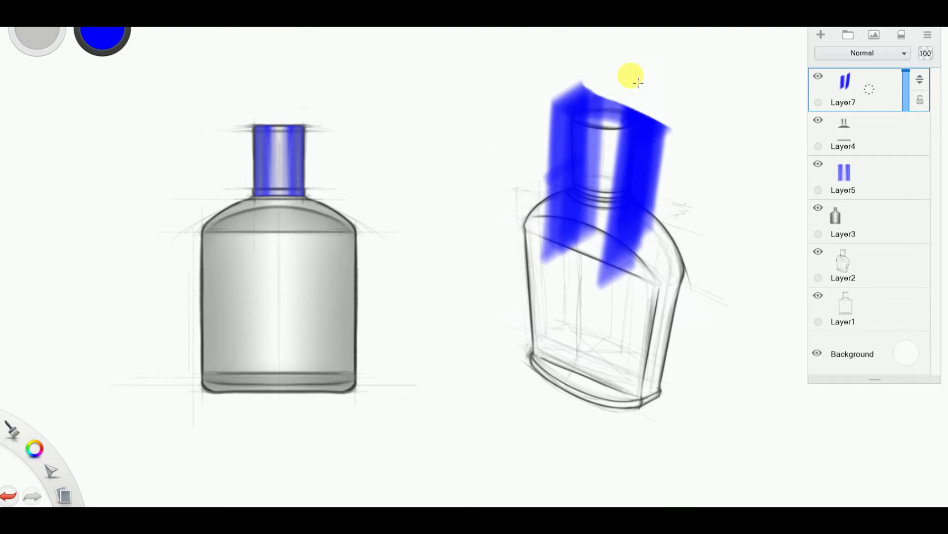
drag(906, 70, 906, 86)
mouse_move(667, 126)
mouse_down()
mouse_move(656, 113)
mouse_move(588, 247)
mouse_move(629, 174)
mouse_up()
scroll(629, 173, up, 3)
drag(523, 75, 536, 152)
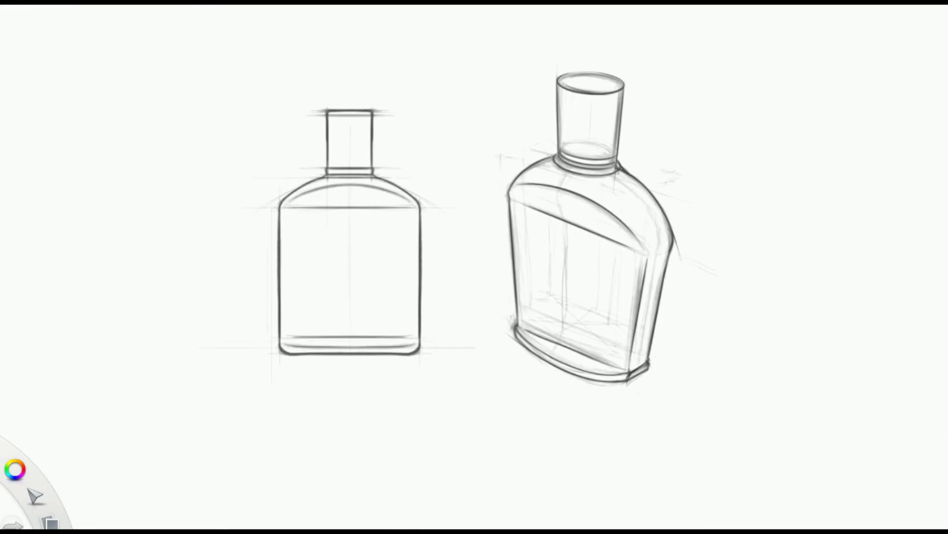
mouse_move(692, 227)
mouse_down()
mouse_move(491, 186)
mouse_move(603, 144)
mouse_move(584, 254)
mouse_move(451, 159)
mouse_move(592, 405)
mouse_move(514, 131)
mouse_move(678, 258)
mouse_move(424, 211)
mouse_move(627, 143)
mouse_move(665, 194)
mouse_move(680, 315)
mouse_move(600, 423)
mouse_move(635, 394)
mouse_move(512, 371)
mouse_move(511, 227)
mouse_move(515, 360)
mouse_move(561, 396)
mouse_move(591, 153)
mouse_move(573, 122)
mouse_move(515, 179)
mouse_up()
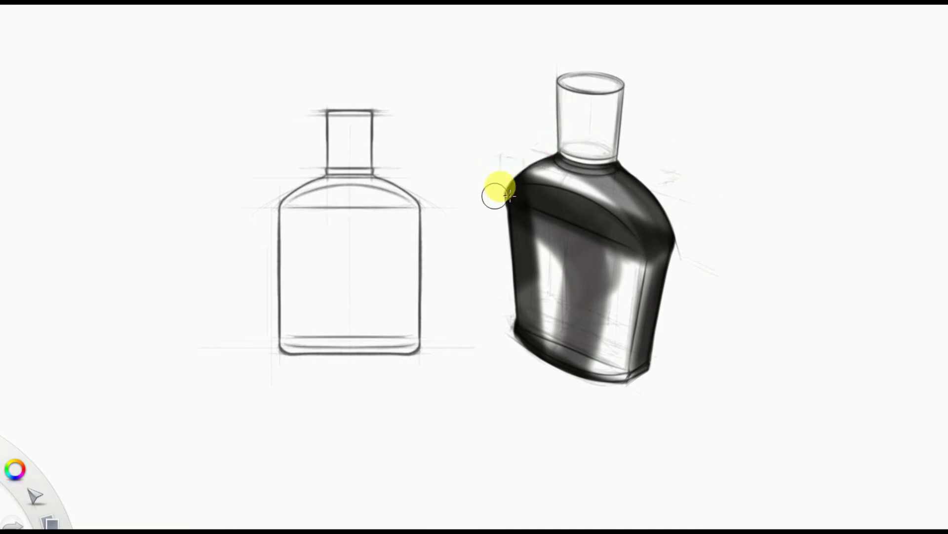
Try darkening the perspective neck and cap, undo it, and zoom in to the cap.
mouse_move(632, 40)
mouse_down()
mouse_move(610, 201)
mouse_move(525, 63)
mouse_move(642, 74)
mouse_up()
key(ctrl+z)
key(ctrl+z)
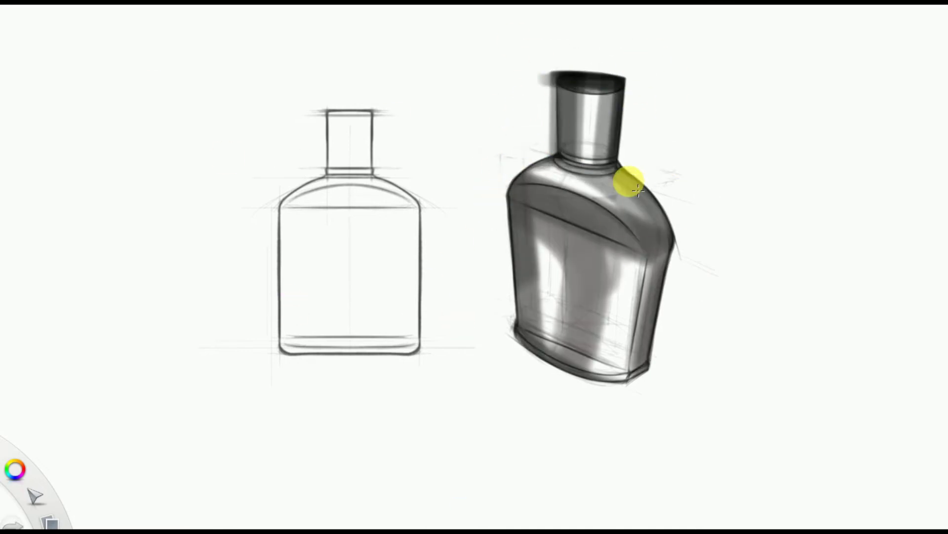
scroll(514, 239, up, 3)
scroll(586, 115, up, 2)
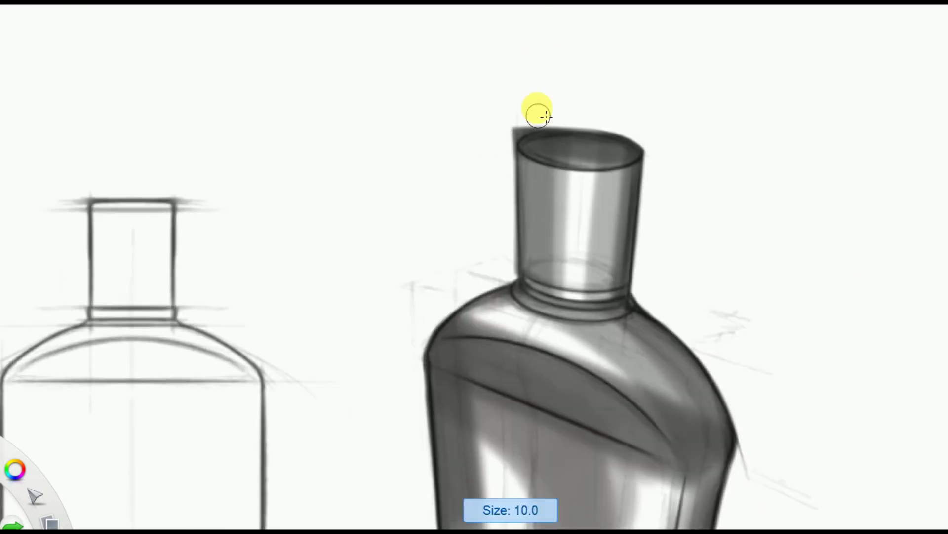
scroll(549, 330, down, 3)
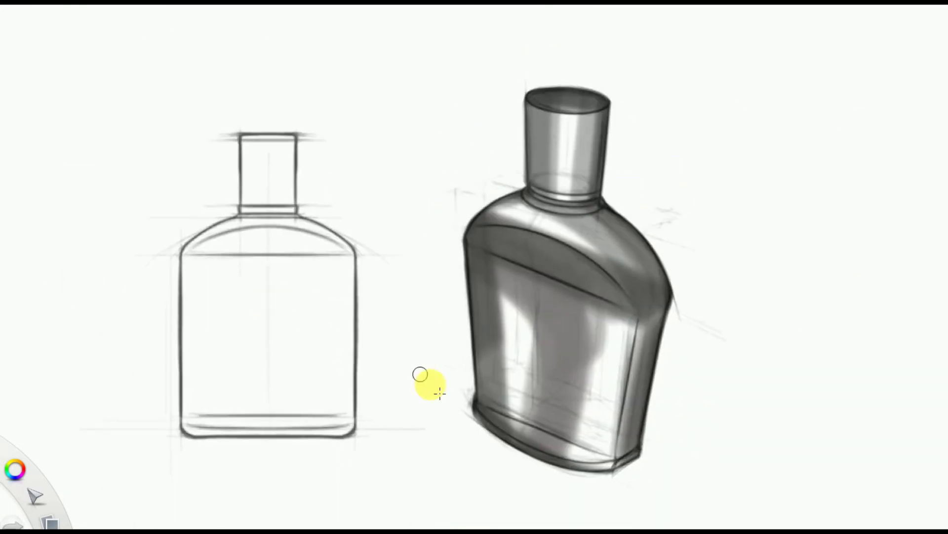
Add darker vertical shading on the front, spray cyan over the bottle, and erase lower-right overspray.
drag(597, 304, 576, 439)
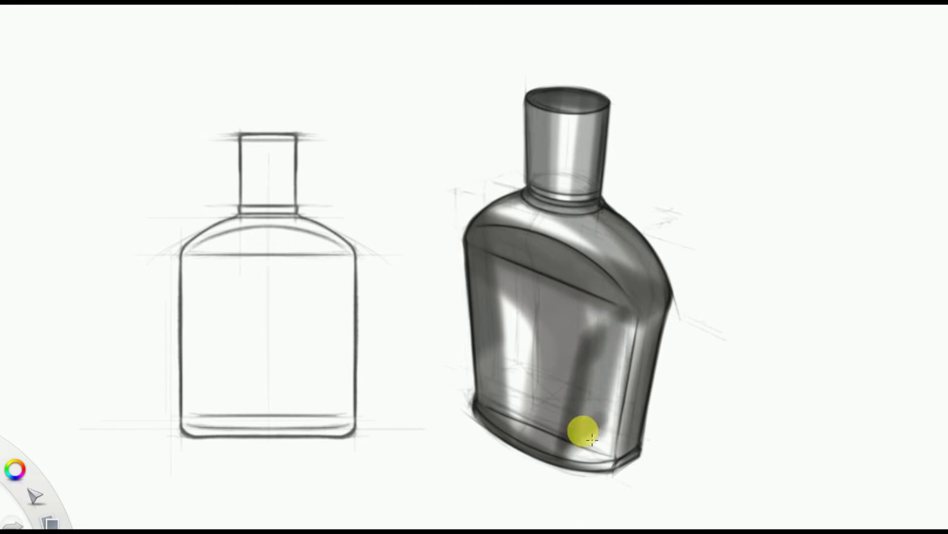
drag(603, 309, 599, 457)
mouse_move(485, 290)
mouse_down()
mouse_move(481, 405)
mouse_move(586, 184)
mouse_move(578, 290)
mouse_move(630, 373)
mouse_move(618, 317)
mouse_move(453, 257)
mouse_move(652, 309)
mouse_move(587, 183)
mouse_move(515, 152)
mouse_move(498, 182)
mouse_move(687, 325)
mouse_up()
mouse_move(671, 430)
mouse_down()
mouse_move(652, 489)
mouse_move(468, 435)
mouse_move(461, 275)
mouse_move(463, 355)
mouse_up()
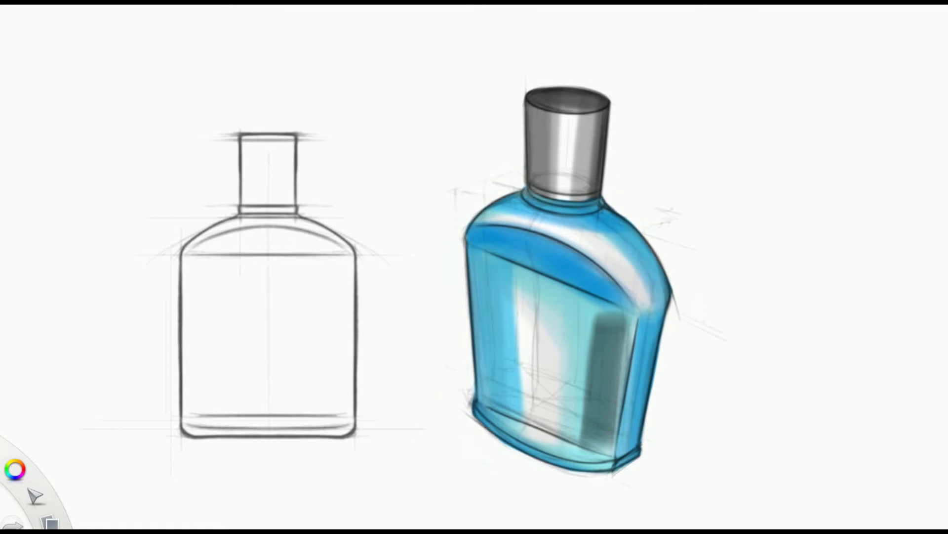
Spray purple-blue along the bottle's shoulder, edges and bottom, then erase the overspray.
mouse_move(605, 424)
mouse_down()
mouse_move(599, 313)
mouse_move(603, 440)
mouse_up()
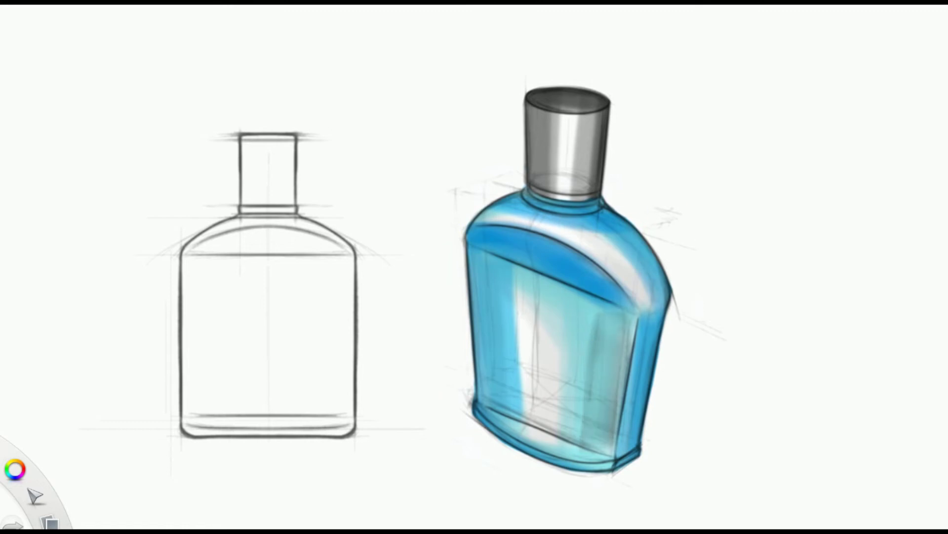
drag(609, 201, 699, 336)
mouse_move(457, 231)
mouse_down()
mouse_move(484, 334)
mouse_move(636, 476)
mouse_up()
mouse_move(616, 213)
mouse_down()
mouse_move(548, 206)
mouse_move(481, 254)
mouse_up()
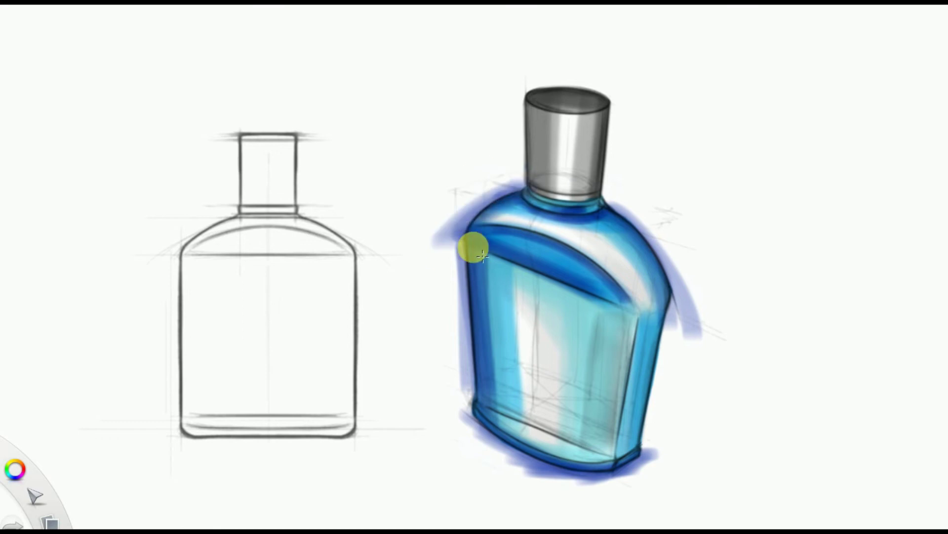
mouse_move(610, 197)
mouse_down()
mouse_move(621, 206)
mouse_move(660, 444)
mouse_move(599, 482)
mouse_move(461, 420)
mouse_up()
mouse_move(532, 157)
mouse_down()
mouse_move(462, 212)
mouse_move(451, 269)
mouse_move(467, 395)
mouse_up()
Add a light cyan bottom stroke, a dark shoulder shadow and a light-blue left edge.
mouse_move(542, 424)
mouse_down()
mouse_move(491, 415)
mouse_move(533, 440)
mouse_up()
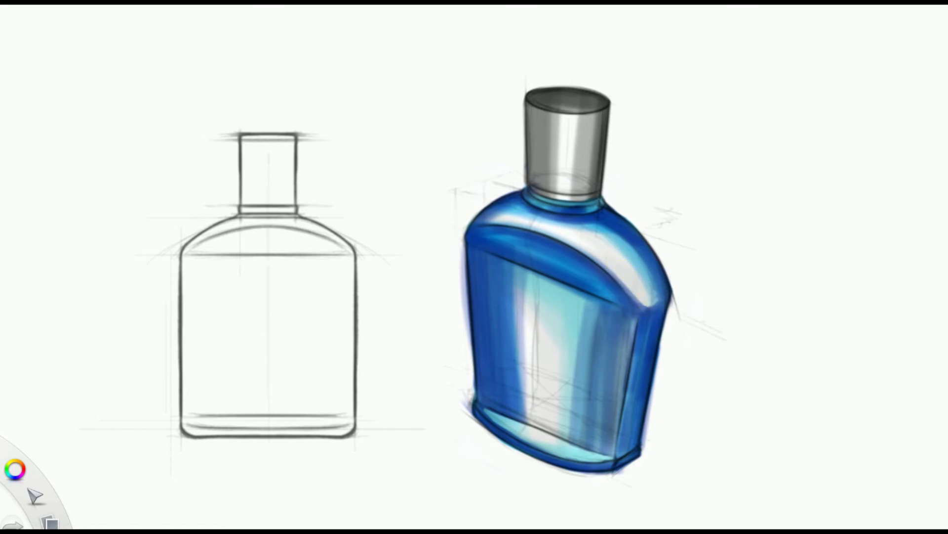
mouse_move(652, 328)
mouse_down()
mouse_move(546, 265)
mouse_move(488, 268)
mouse_move(656, 334)
mouse_move(629, 442)
mouse_move(500, 469)
mouse_up()
mouse_move(466, 212)
mouse_down()
mouse_move(457, 317)
mouse_move(470, 400)
mouse_up()
mouse_move(636, 192)
mouse_down()
mouse_move(690, 317)
mouse_move(627, 487)
mouse_up()
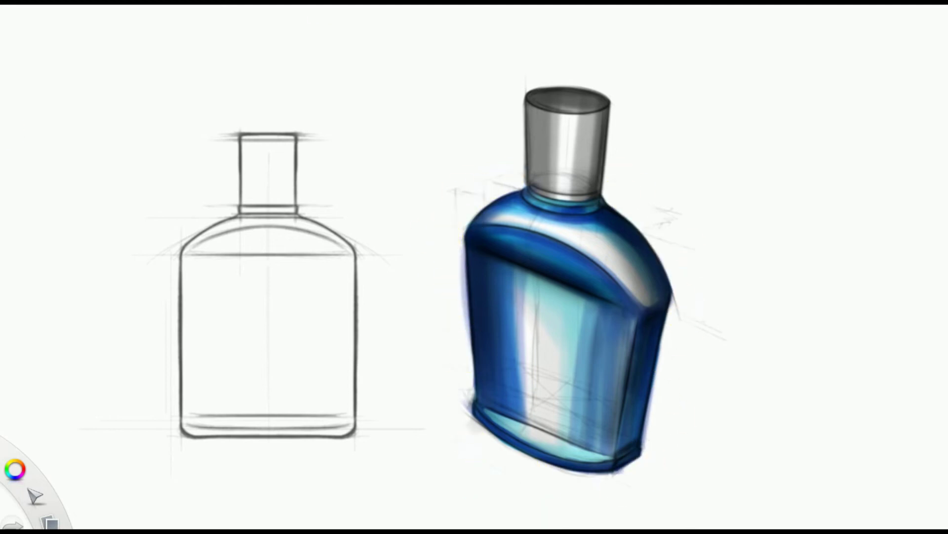
Paint white highlights on the upper-right shoulder and bottom edge, thinning the bottom with blue.
drag(588, 225, 635, 290)
drag(533, 213, 626, 318)
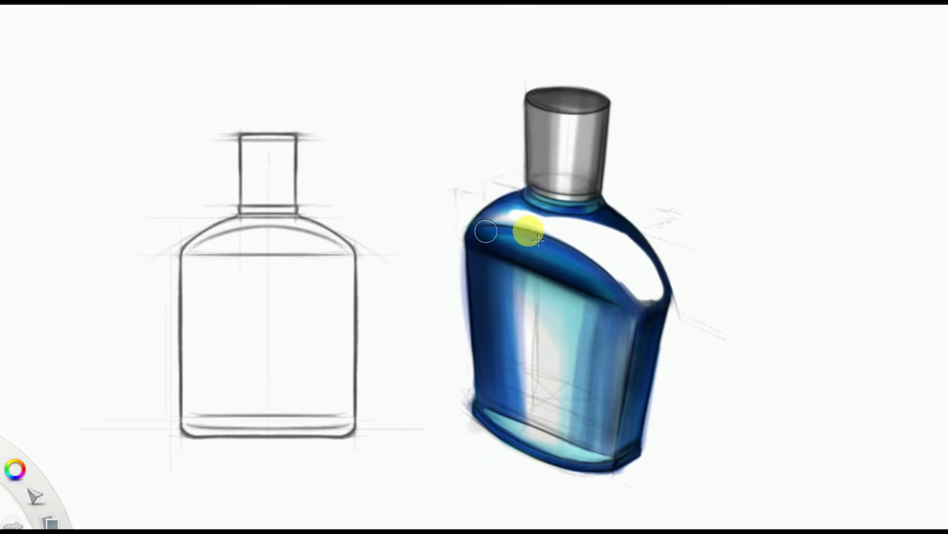
drag(495, 419, 607, 464)
mouse_move(499, 395)
mouse_down()
mouse_move(618, 470)
mouse_move(497, 395)
mouse_up()
key(bracketleft)
At brush size 8.0, add white highlights at the right shoulder, bottom-right corner and right edge.
drag(647, 307, 667, 296)
key(bracketleft)
drag(625, 454, 638, 449)
drag(642, 350, 622, 412)
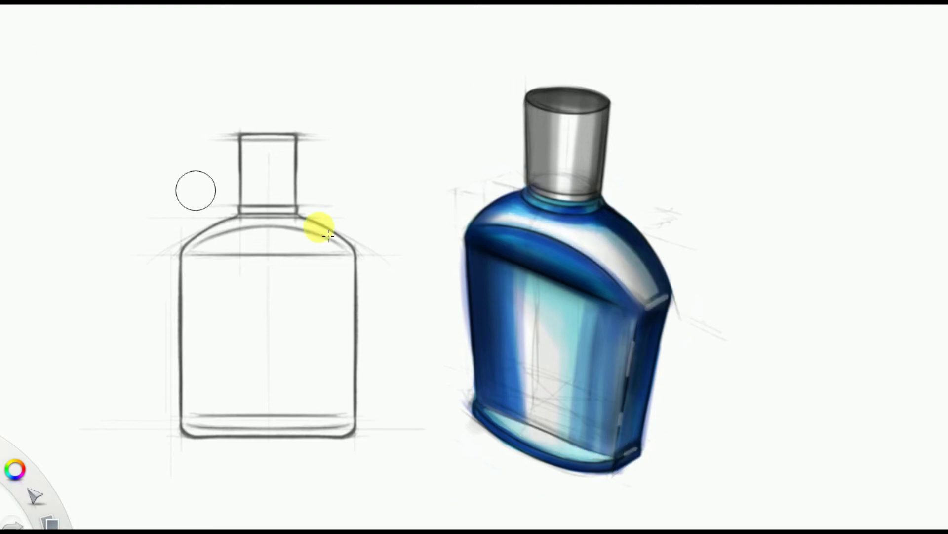
scroll(525, 248, up, 2)
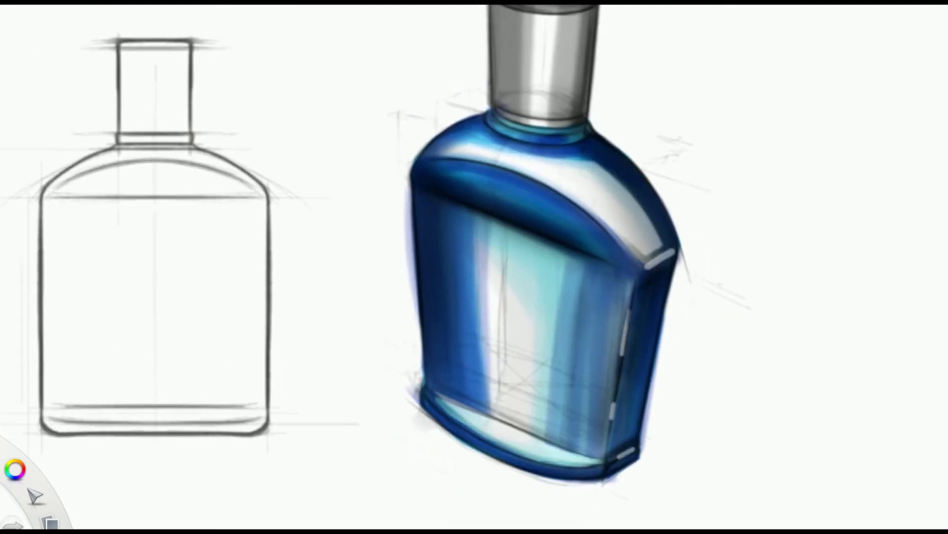
Angle the Ruler to -24° and draw straight white highlights along the bottom and right edges.
mouse_move(553, 209)
mouse_down()
mouse_move(322, 150)
mouse_move(425, 170)
mouse_up()
mouse_move(512, 233)
mouse_down()
mouse_move(503, 250)
mouse_move(525, 360)
mouse_up()
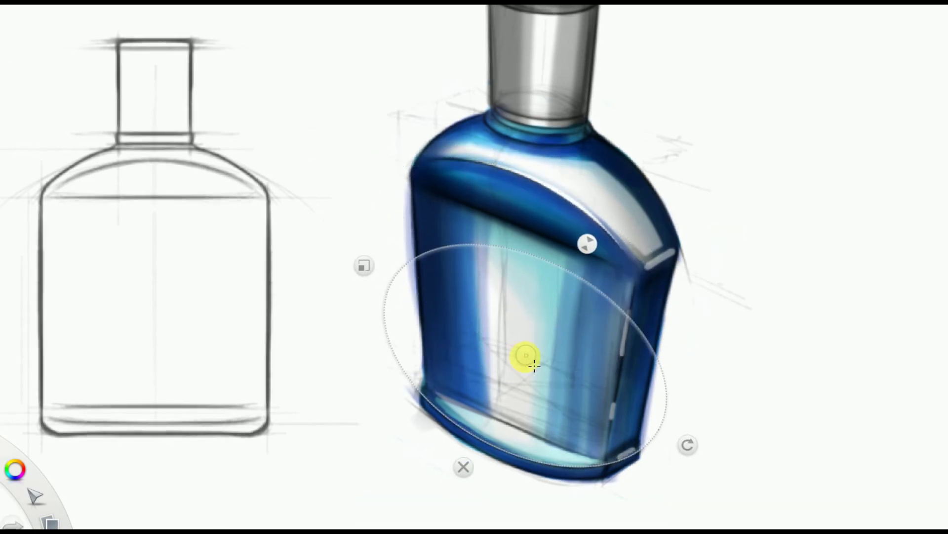
key(r)
drag(631, 159, 642, 510)
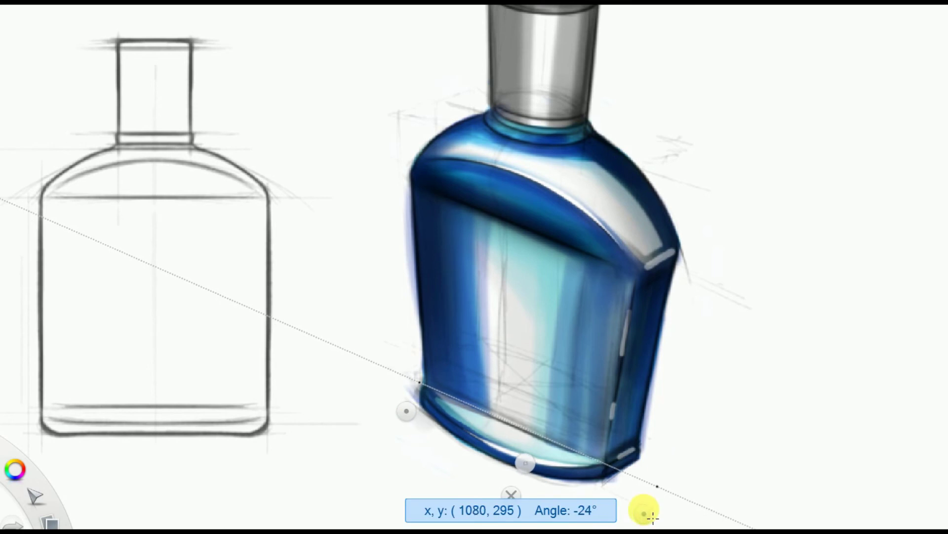
drag(486, 414, 564, 455)
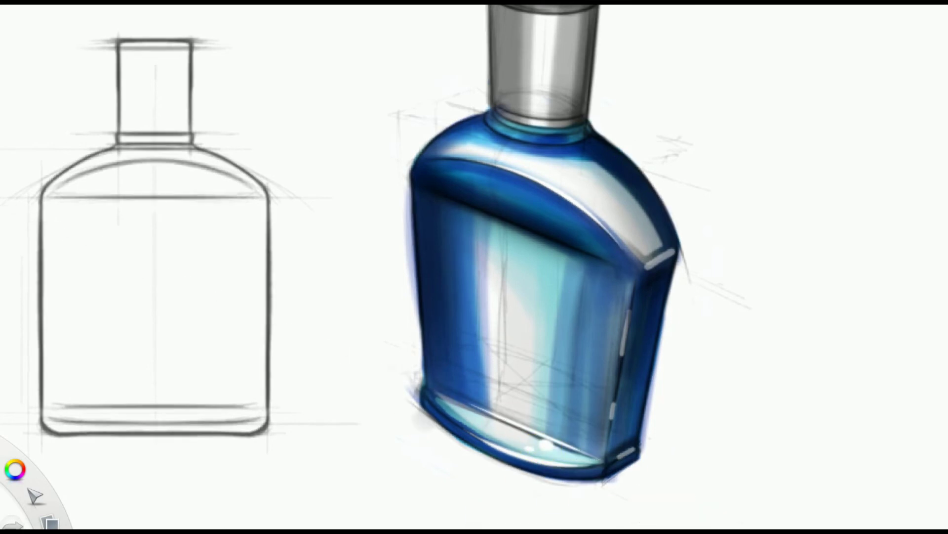
mouse_move(618, 431)
mouse_down()
mouse_move(662, 271)
mouse_move(633, 284)
mouse_up()
Dab two small white glints on the right shoulder, then set the brush size to 15.0.
drag(664, 253, 653, 260)
drag(638, 189, 650, 200)
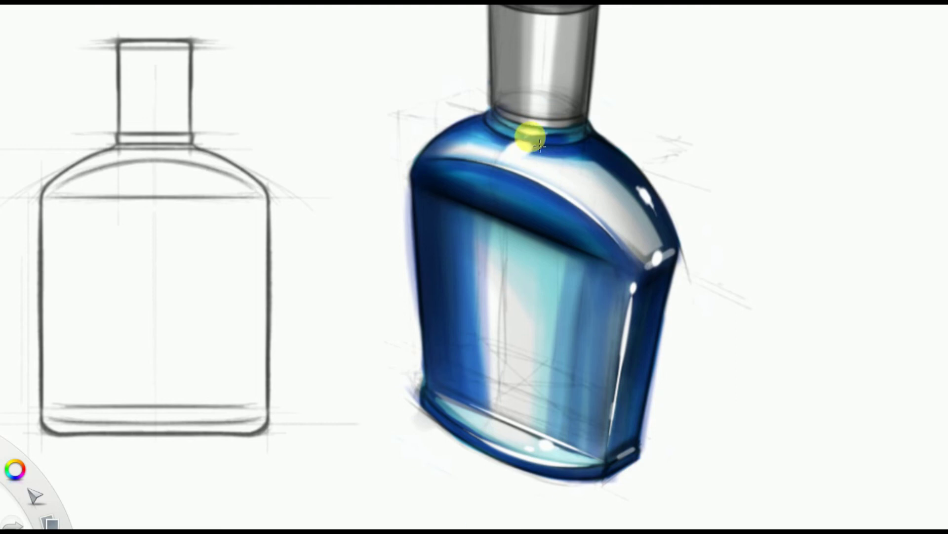
scroll(492, 186, down, 2)
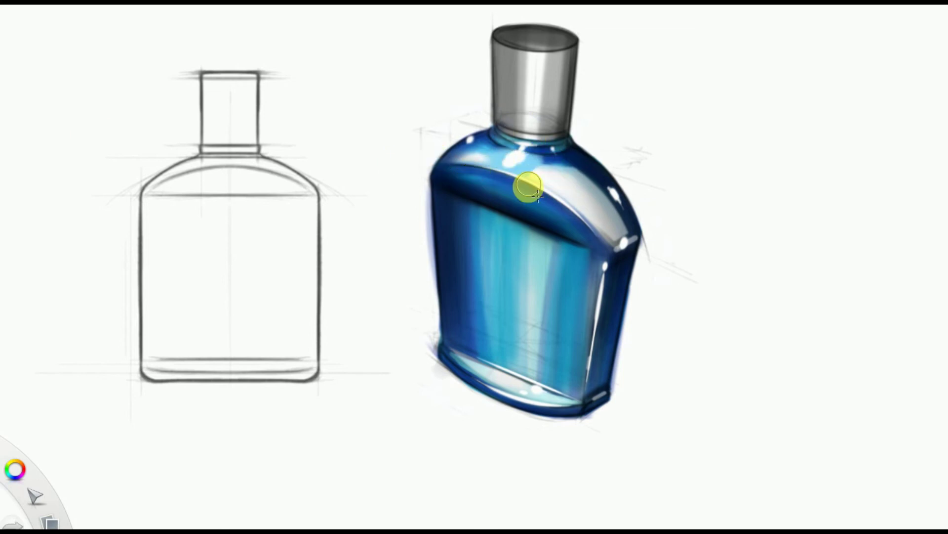
key(])
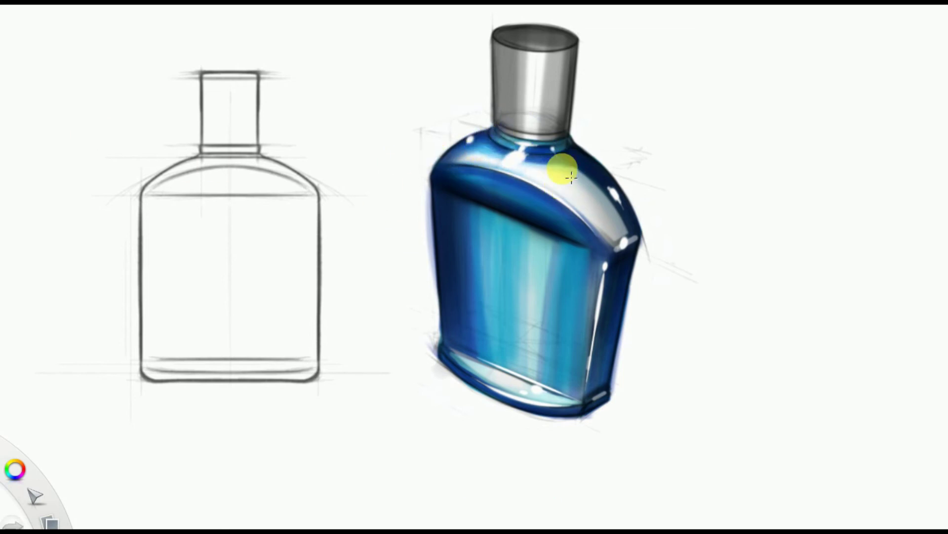
Fit an Ellipse guide to the cap top at 19° and trace a size 2.1 white rim highlight.
key(e)
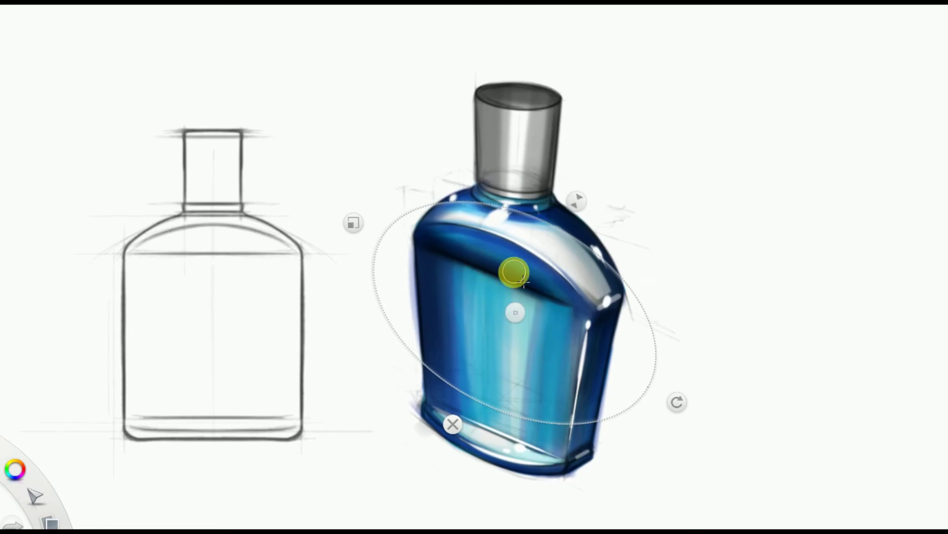
scroll(209, 126, up, 2)
drag(516, 312, 519, 158)
drag(582, 53, 504, 153)
drag(508, 104, 508, 107)
key([)
drag(556, 190, 490, 242)
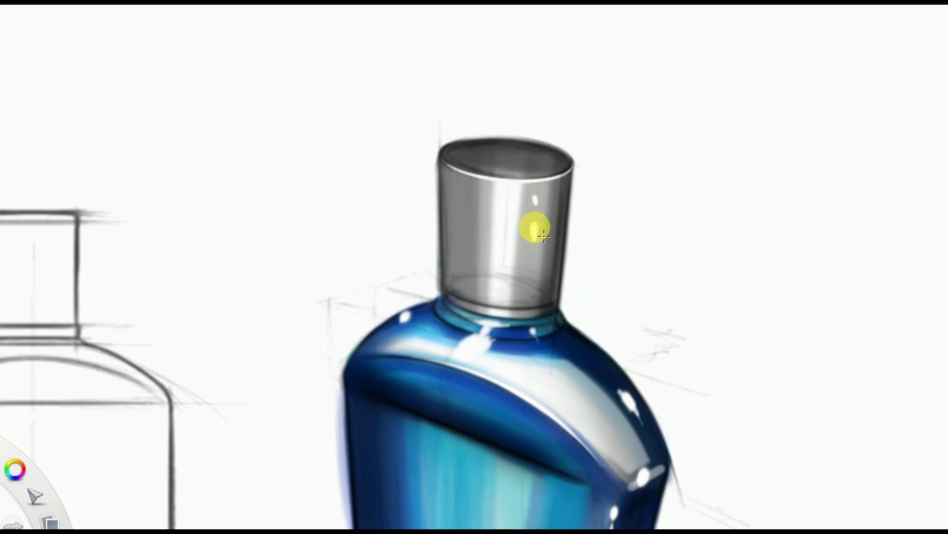
Recentre both bottles and place a ruler at the bottle's right edge and a French-curve guide along it.
scroll(502, 155, down, 3)
scroll(501, 233, down, 3)
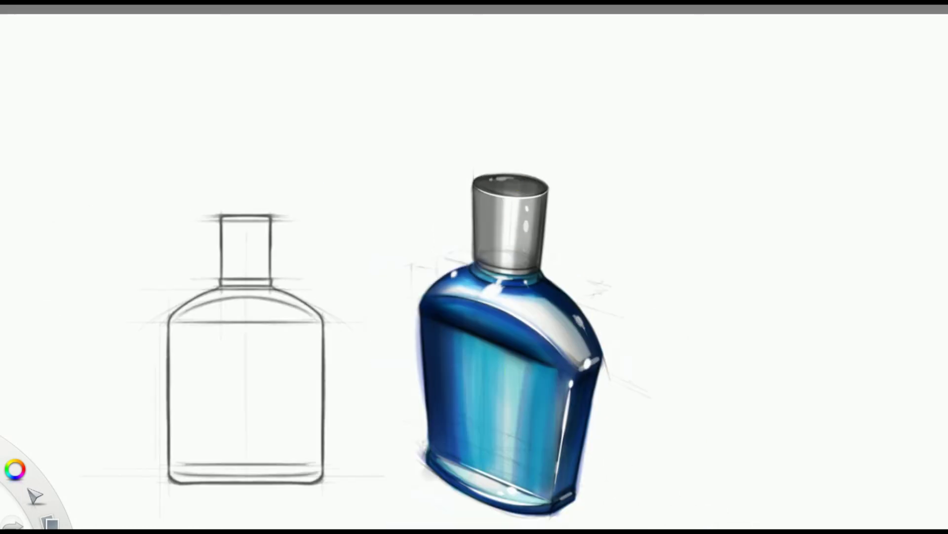
drag(460, 319, 450, 242)
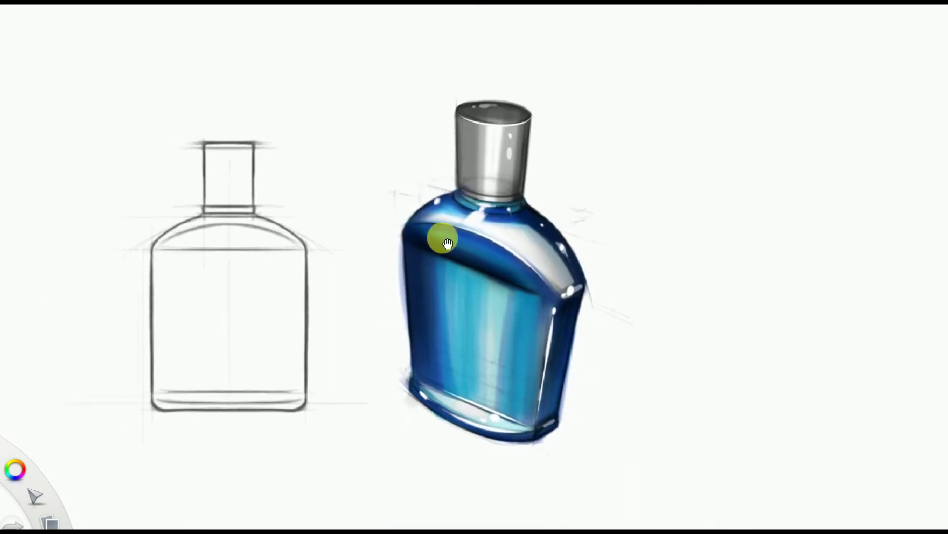
scroll(529, 268, up, 2)
click(17, 466)
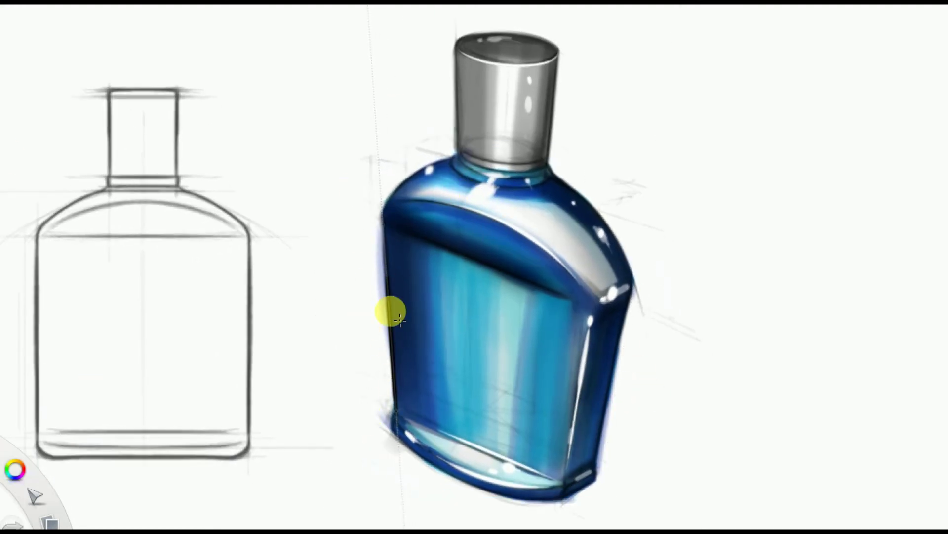
drag(360, 321, 554, 285)
scroll(620, 312, up, 2)
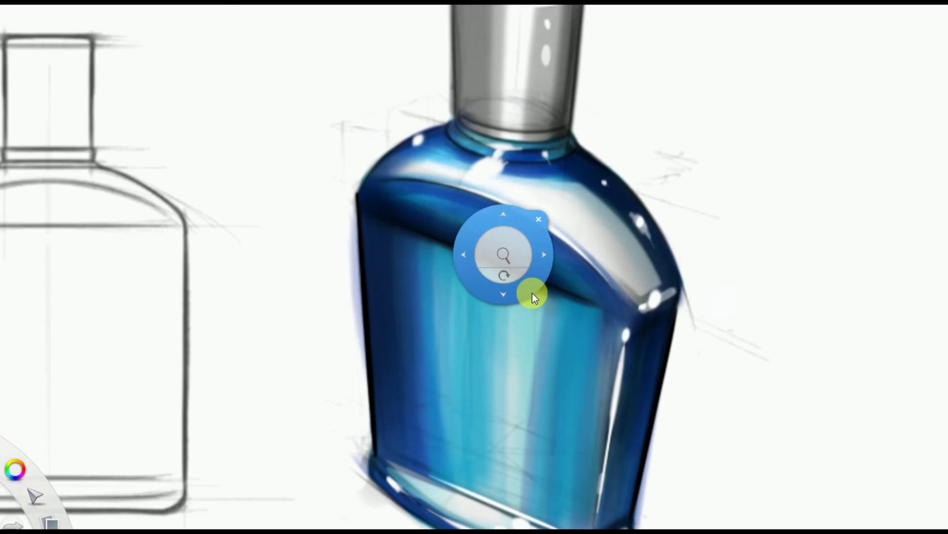
mouse_move(540, 240)
mouse_down()
mouse_move(622, 387)
mouse_move(460, 219)
mouse_move(494, 126)
mouse_move(249, 188)
mouse_up()
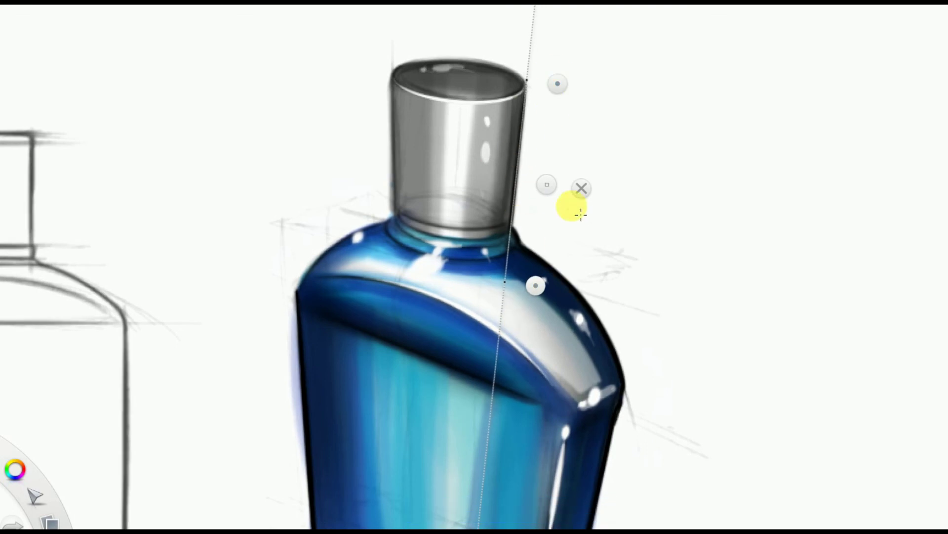
Draw a dark outline along the bottle's upper-left shoulder and fit the ellipse to the cap's lower rim.
click(570, 212)
key(r)
mouse_move(546, 186)
mouse_down()
mouse_move(397, 277)
mouse_move(372, 220)
mouse_up()
click(324, 182)
key(e)
drag(296, 292, 398, 225)
key(e)
key(e)
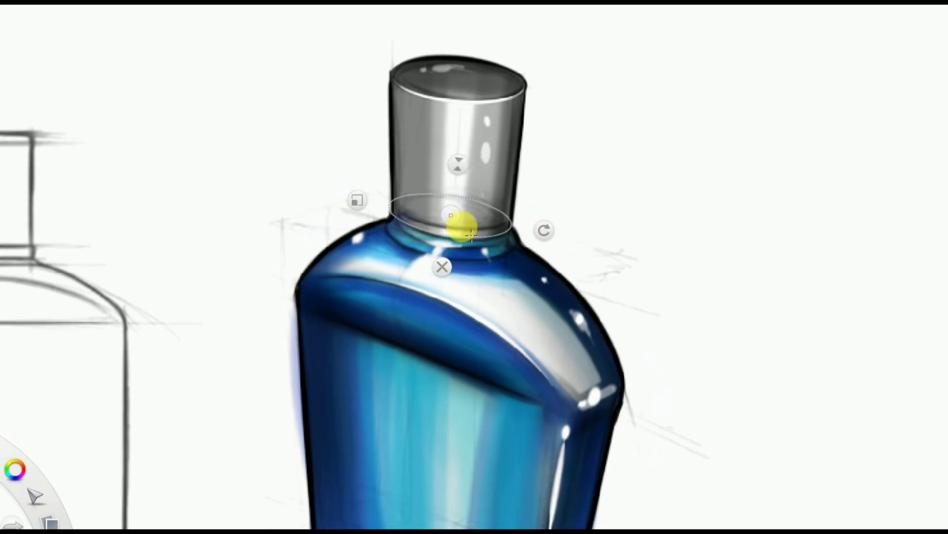
mouse_move(364, 204)
mouse_down()
mouse_move(474, 230)
mouse_move(455, 227)
mouse_move(459, 236)
mouse_up()
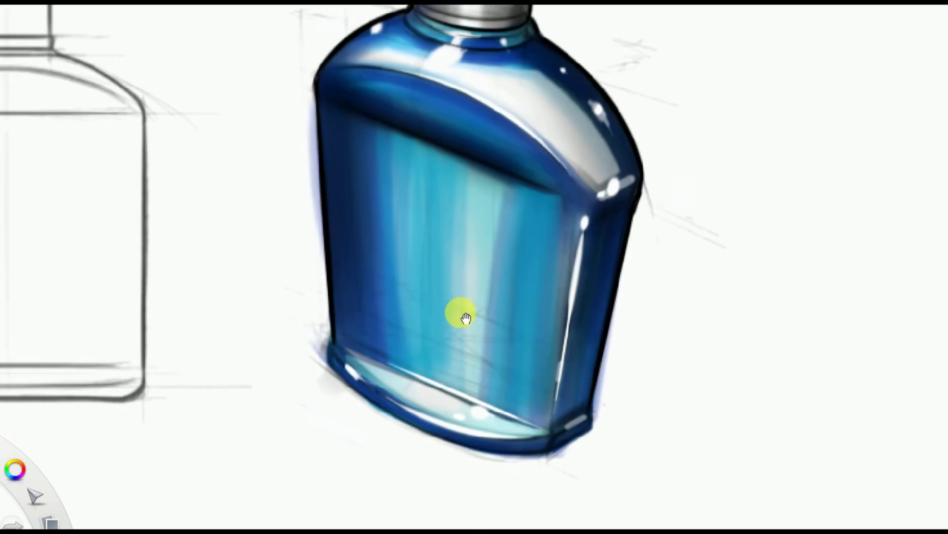
Angle a straight ruler guide diagonally along the bottle's base.
key(r)
drag(550, 434, 562, 486)
key(r)
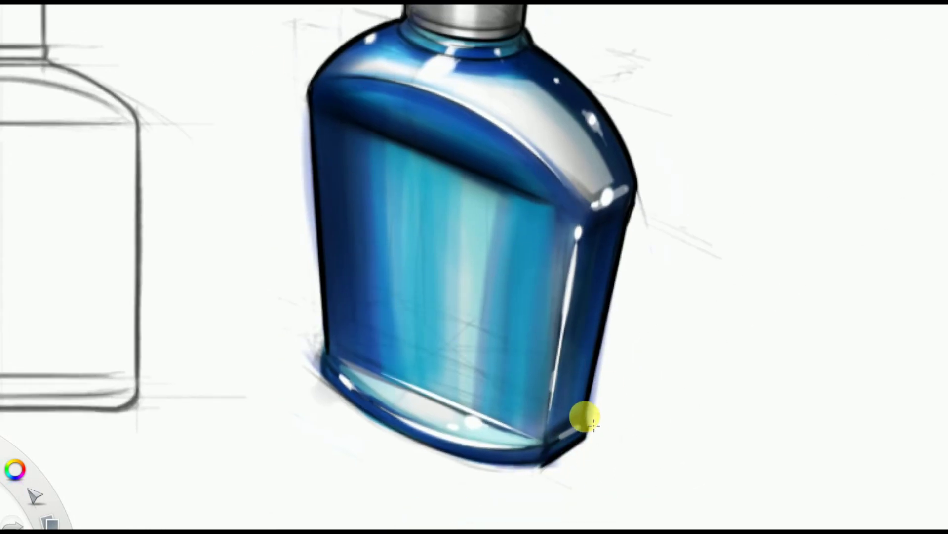
Rotate, scale and position the French-curve guide to match the bottle's left edge.
key(f)
drag(174, 202, 461, 466)
drag(372, 326, 374, 309)
drag(142, 145, 148, 171)
drag(588, 464, 551, 468)
drag(374, 310, 377, 310)
key(f)
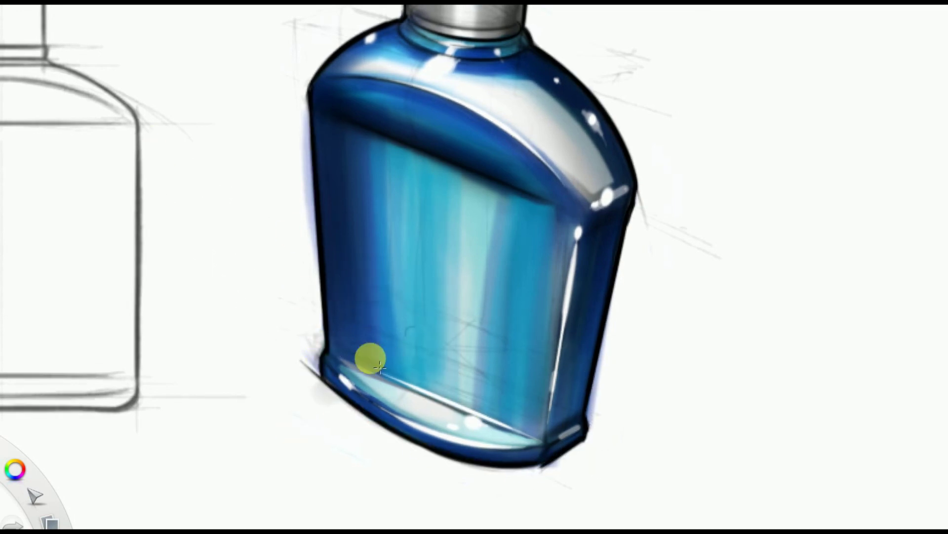
scroll(292, 370, down, 5)
scroll(444, 201, down, 3)
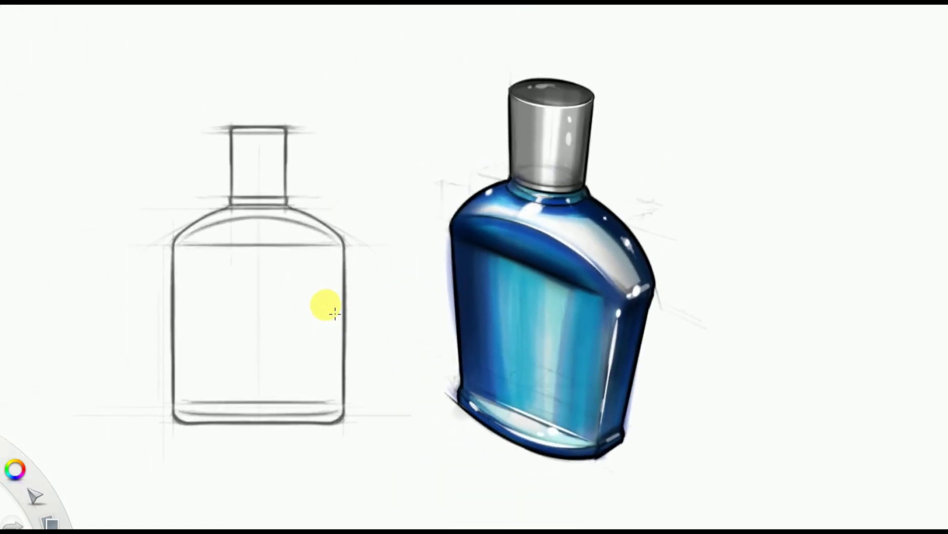